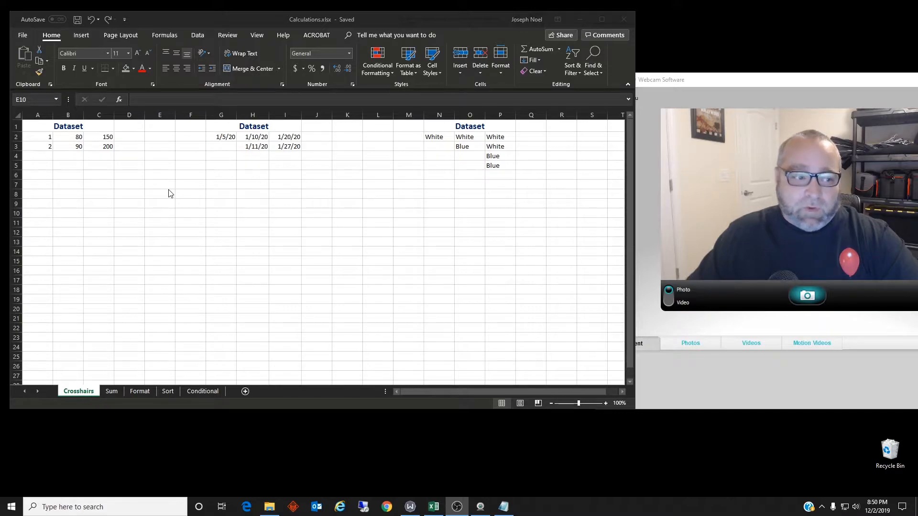
- Extend the number series in columns A, B and C down to row 11 from their two starting values
click(44, 139)
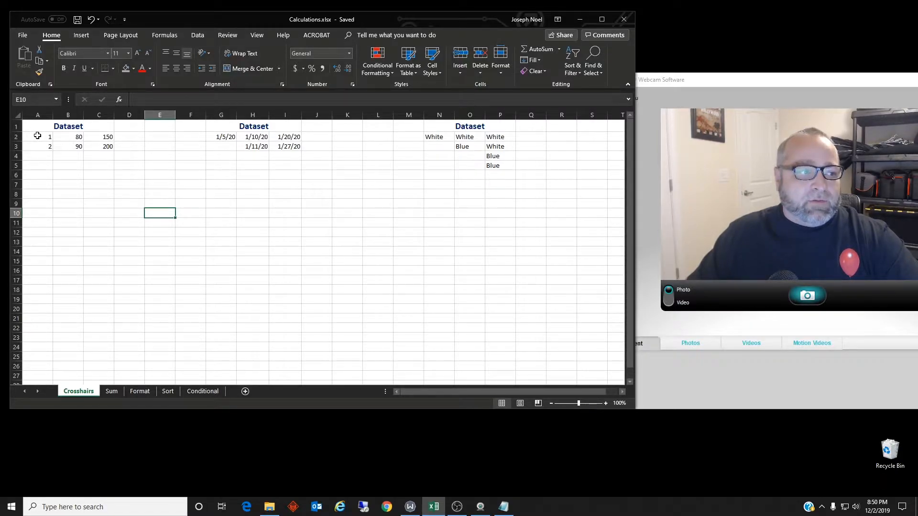
drag(37, 137, 38, 149)
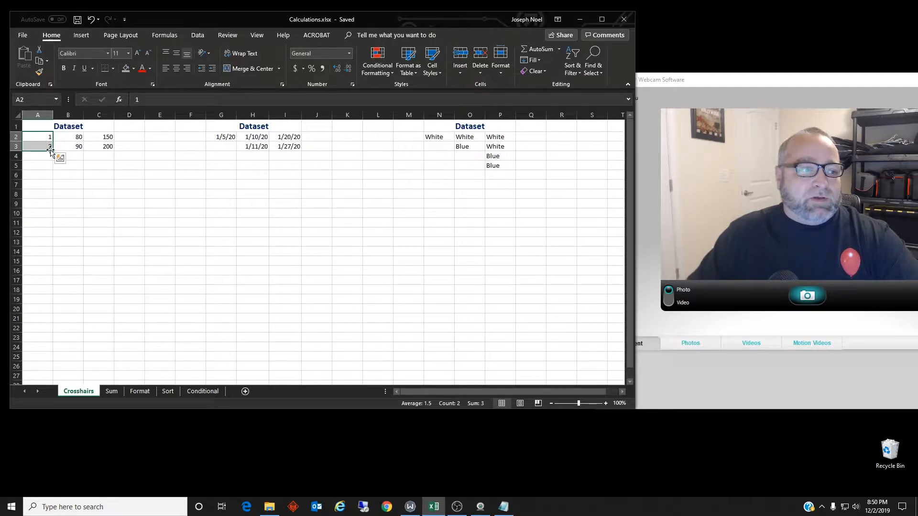
drag(53, 151, 52, 229)
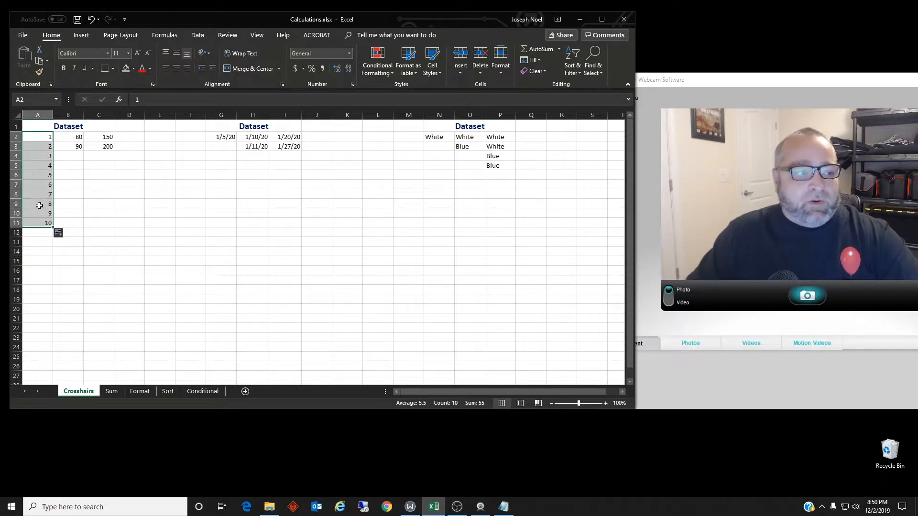
click(77, 138)
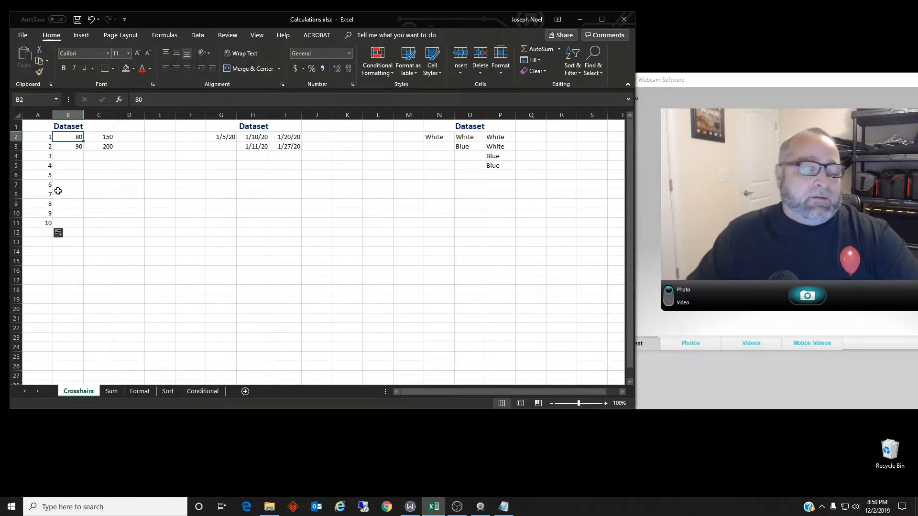
drag(74, 138, 78, 229)
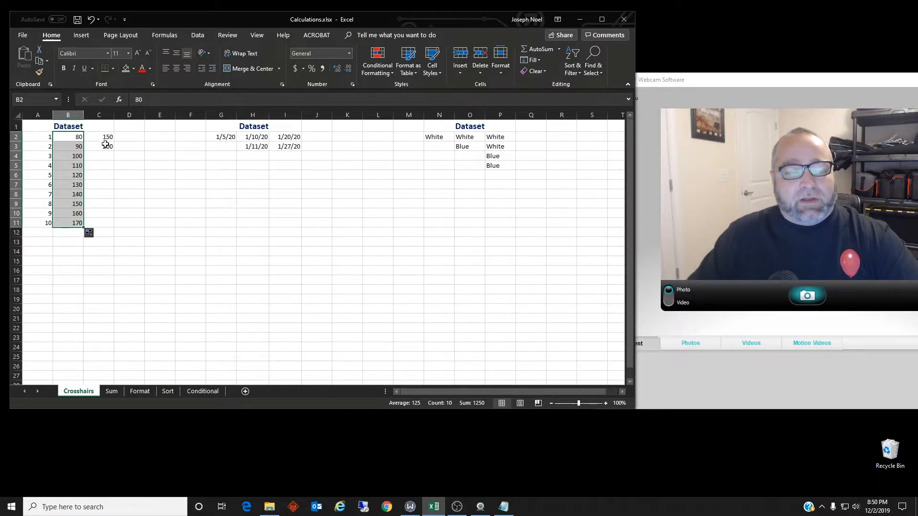
drag(102, 138, 102, 146)
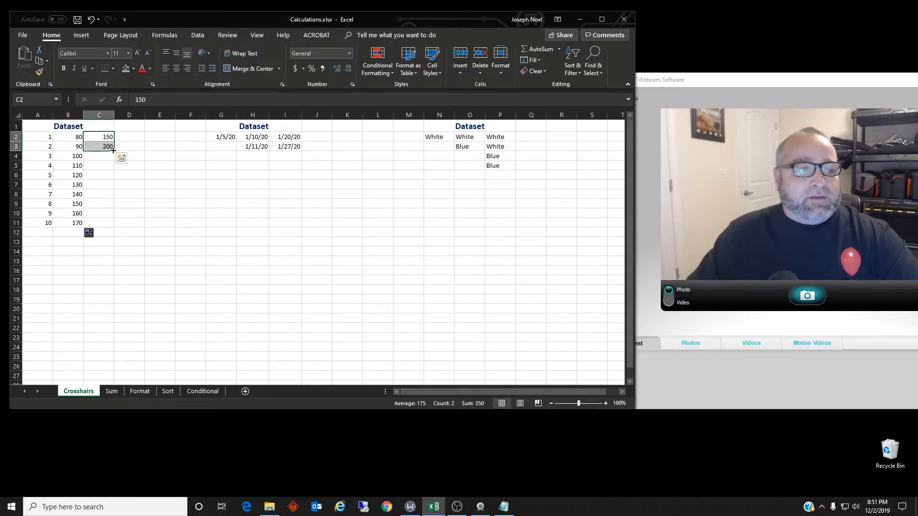
drag(113, 150, 116, 230)
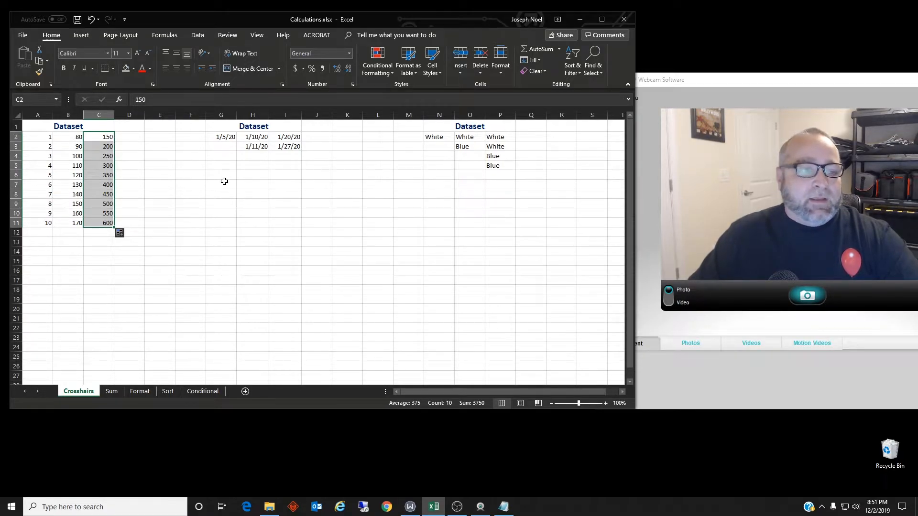
- Extend the date series in column G down to row 7 and those in columns H and I down to row 11
click(226, 139)
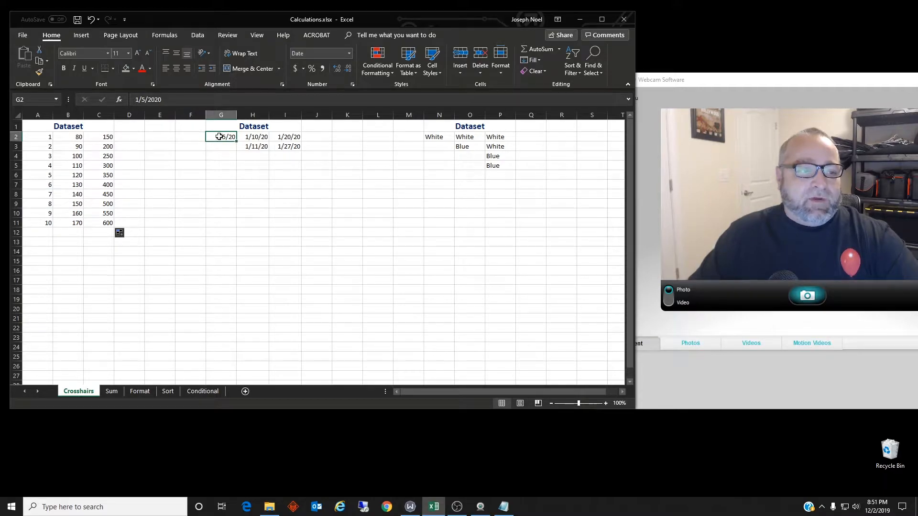
drag(236, 141, 234, 189)
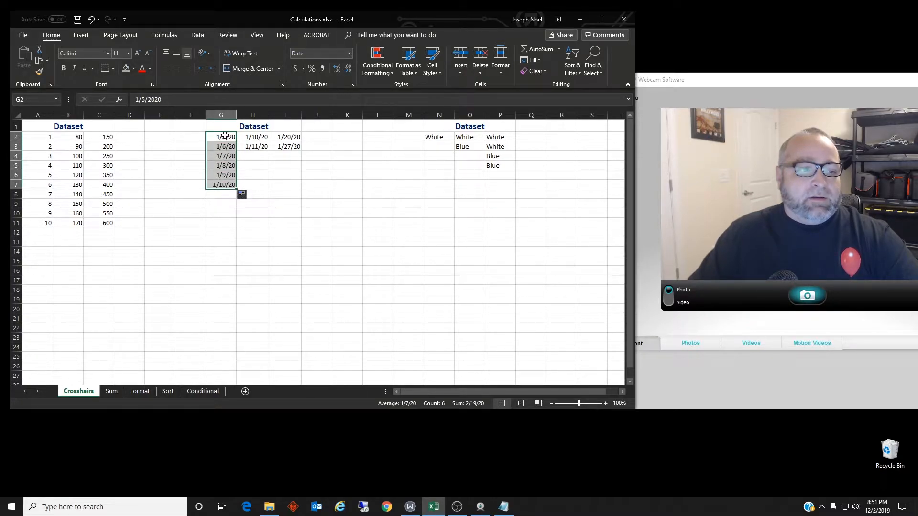
drag(261, 139, 269, 226)
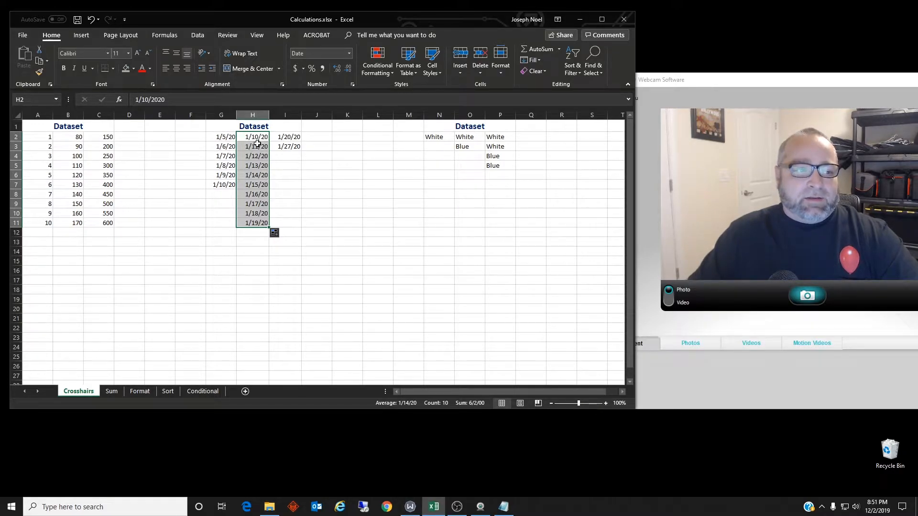
drag(294, 137, 290, 147)
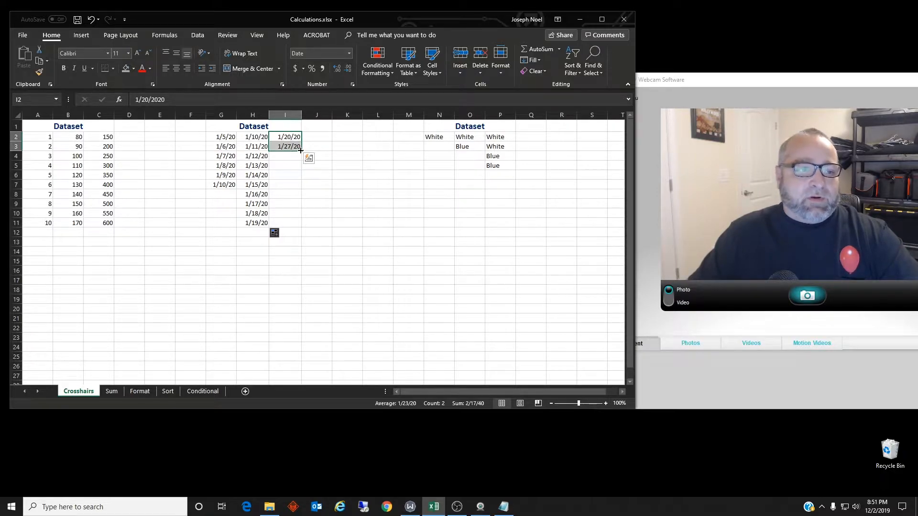
drag(301, 151, 300, 223)
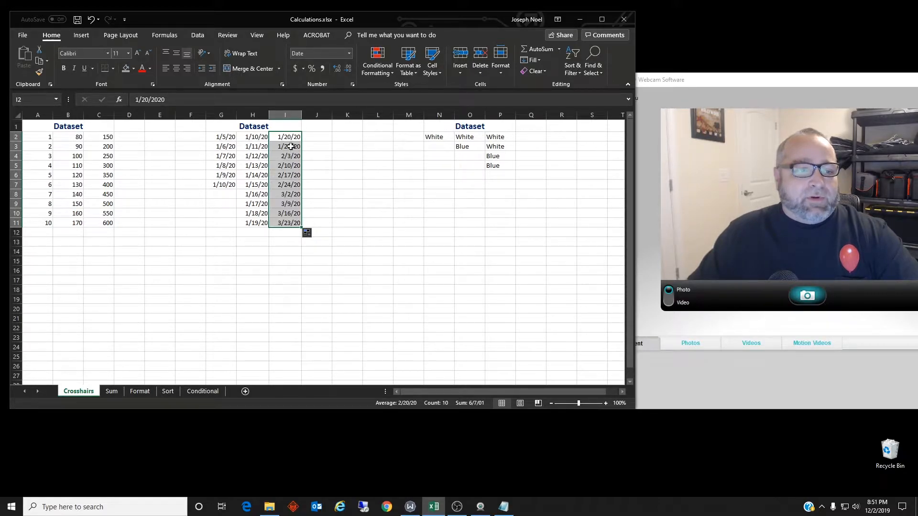
- Fill the White and Blue text patterns in columns N, O and P down to row 11
click(442, 139)
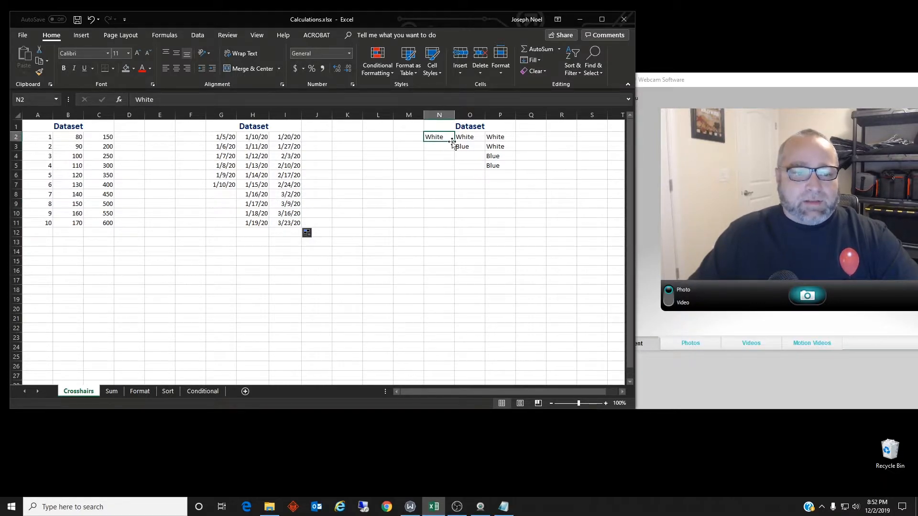
drag(454, 141, 454, 228)
drag(474, 140, 485, 221)
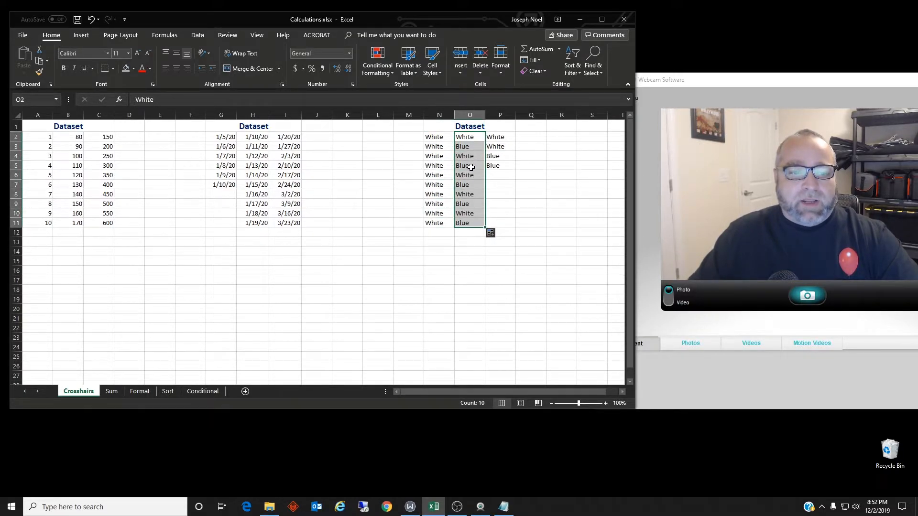
drag(497, 138, 515, 228)
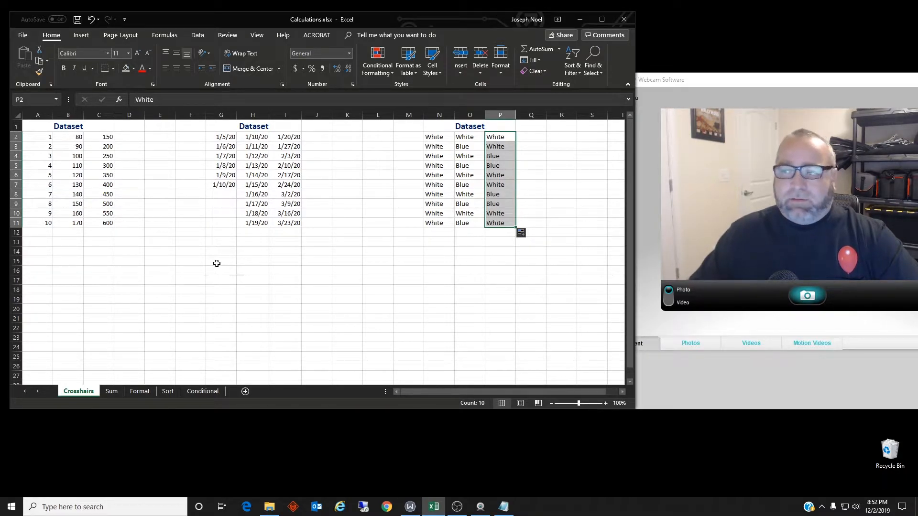
- On the Sum sheet, total A2:A22 in cell A23 with AutoSum
click(114, 391)
click(71, 344)
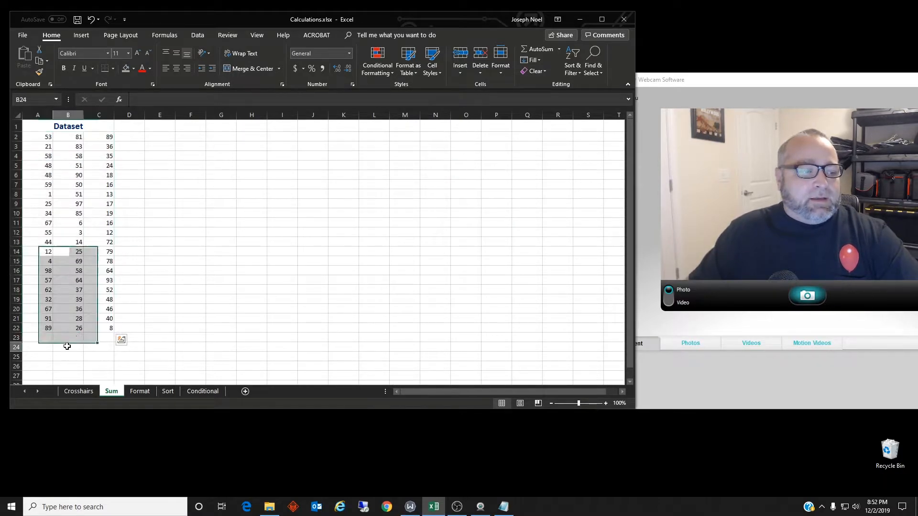
click(43, 341)
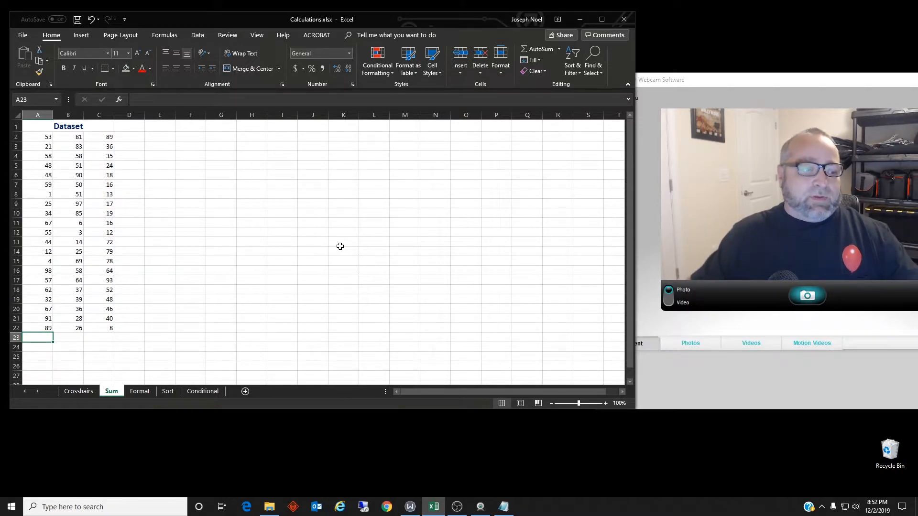
click(542, 50)
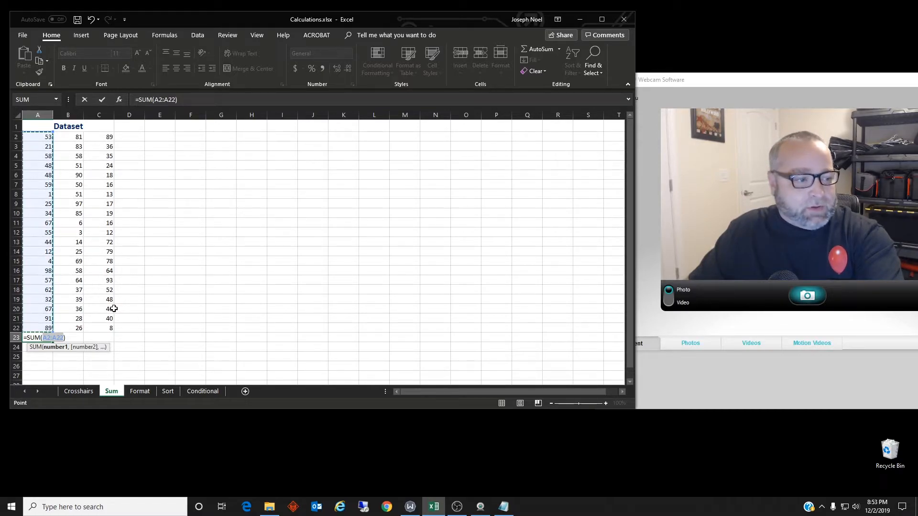
key(Return)
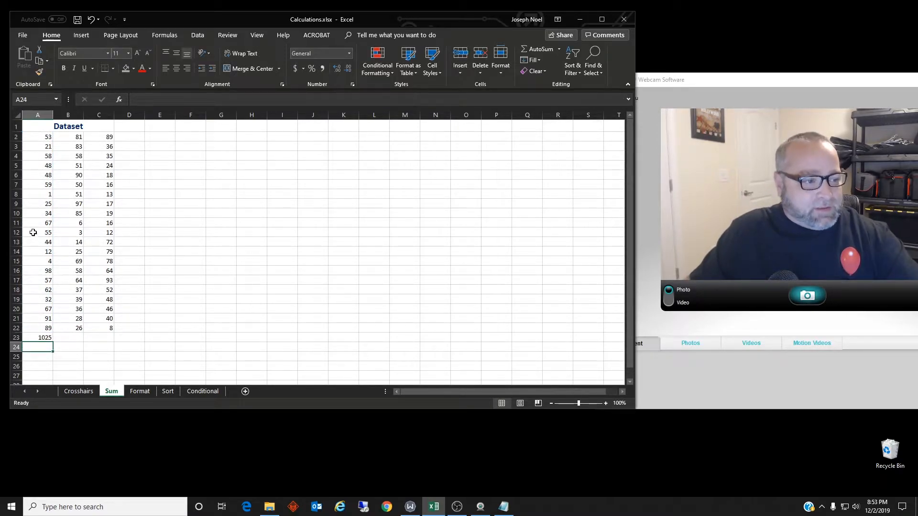
- Total B2:B23 in cell B24 with AutoSum, leaving a blank row beneath the column B data
click(76, 339)
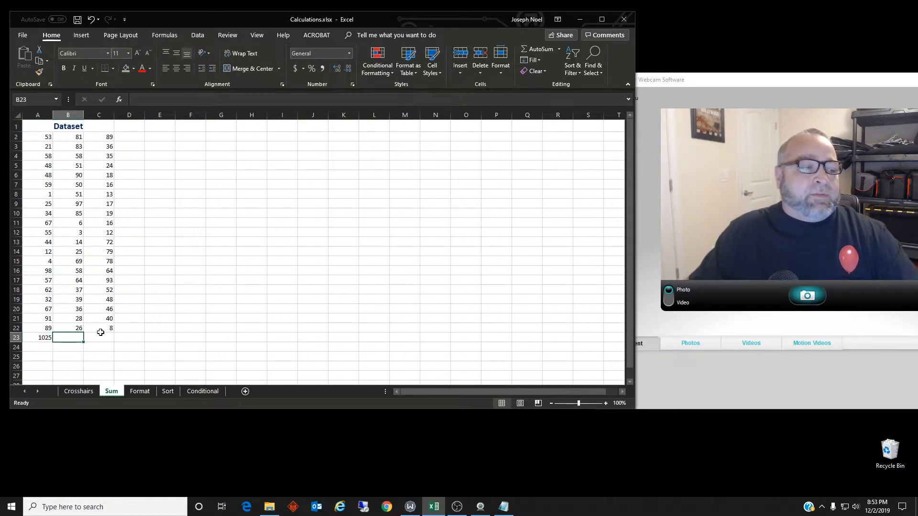
click(74, 347)
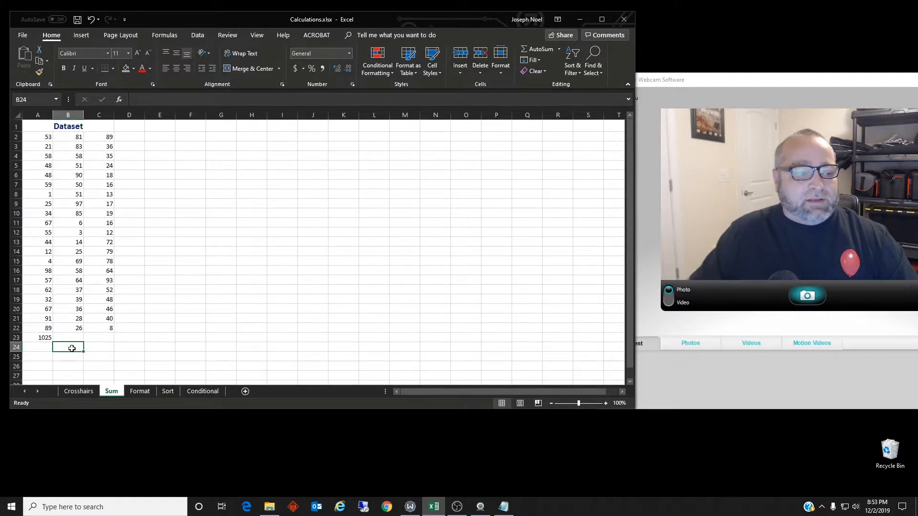
click(544, 51)
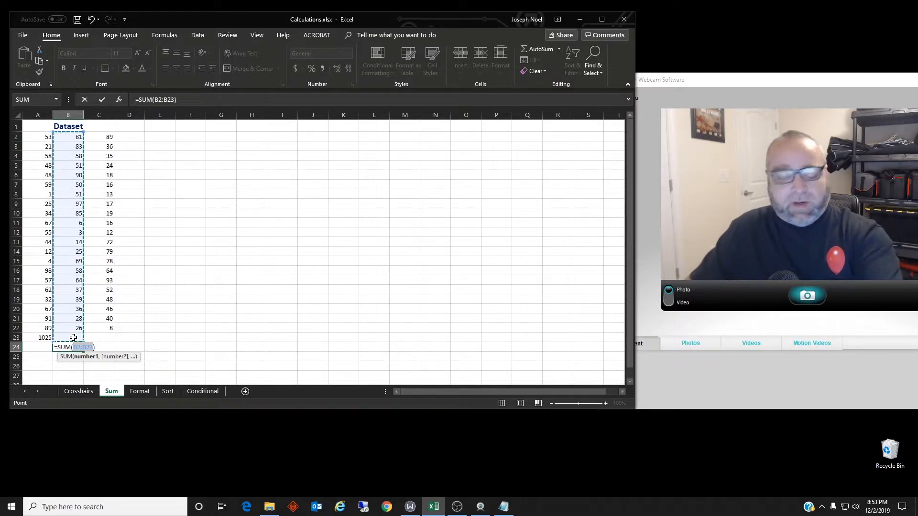
key(Return)
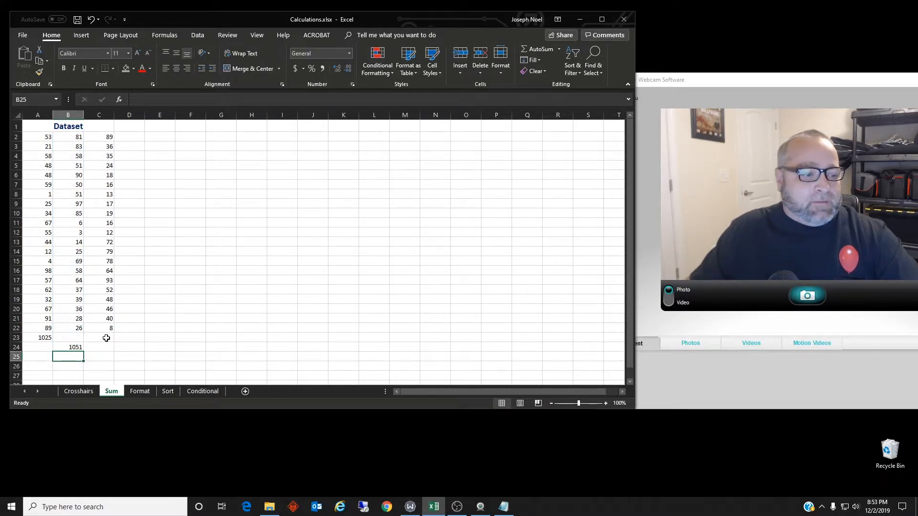
- Sum A2:D2 in cell E2 with AutoSum and fill the formula down through E22
click(106, 337)
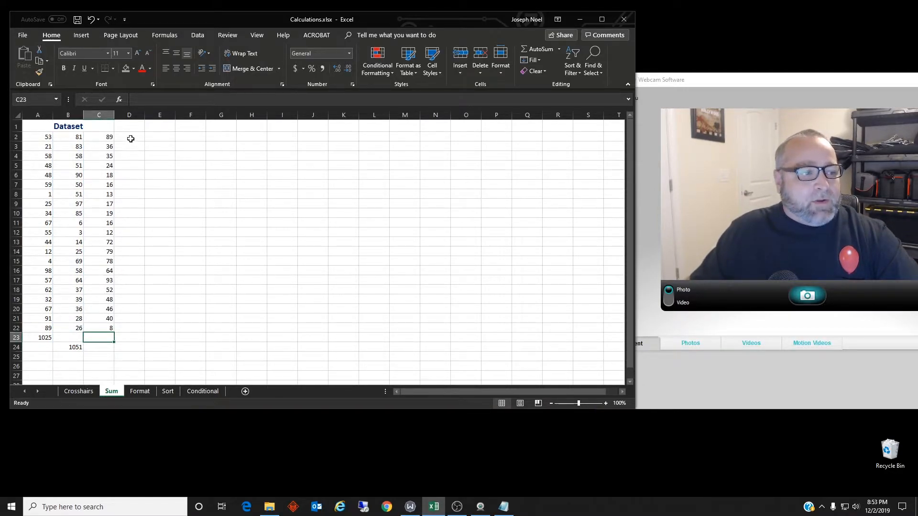
click(160, 138)
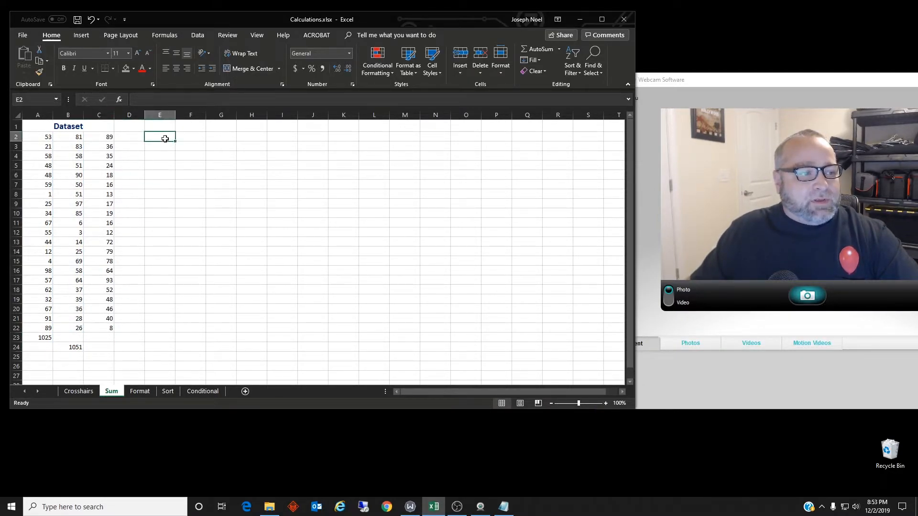
click(536, 50)
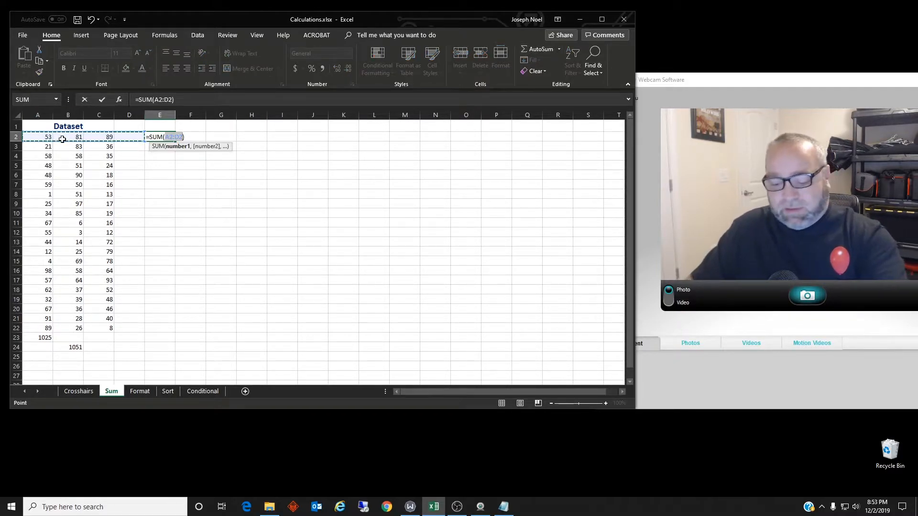
key(Return)
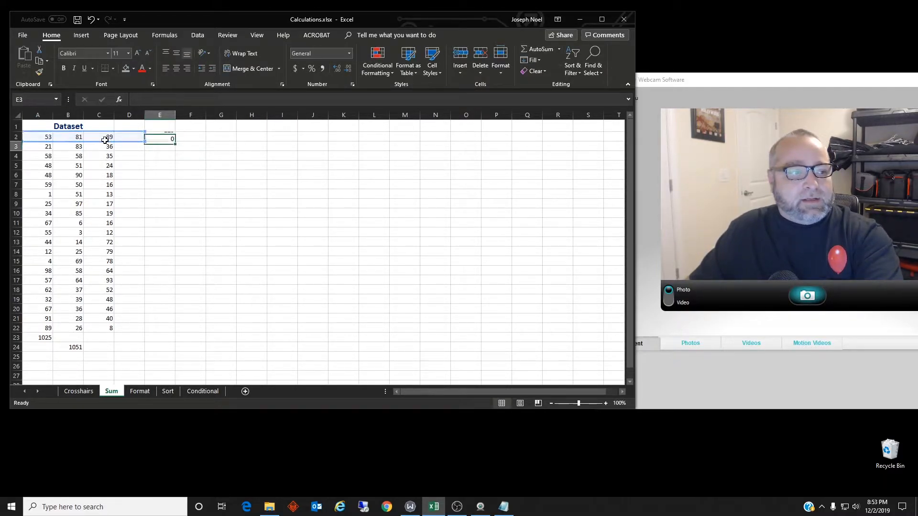
click(169, 137)
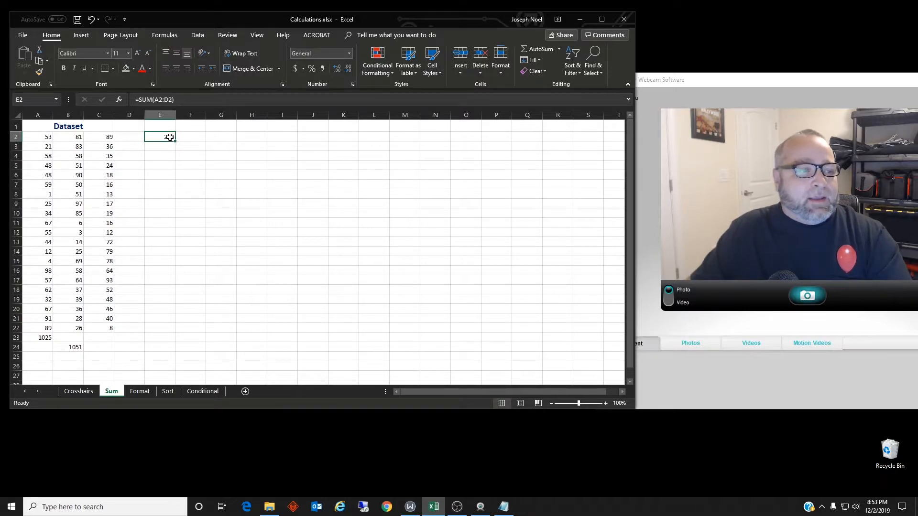
drag(176, 142, 160, 325)
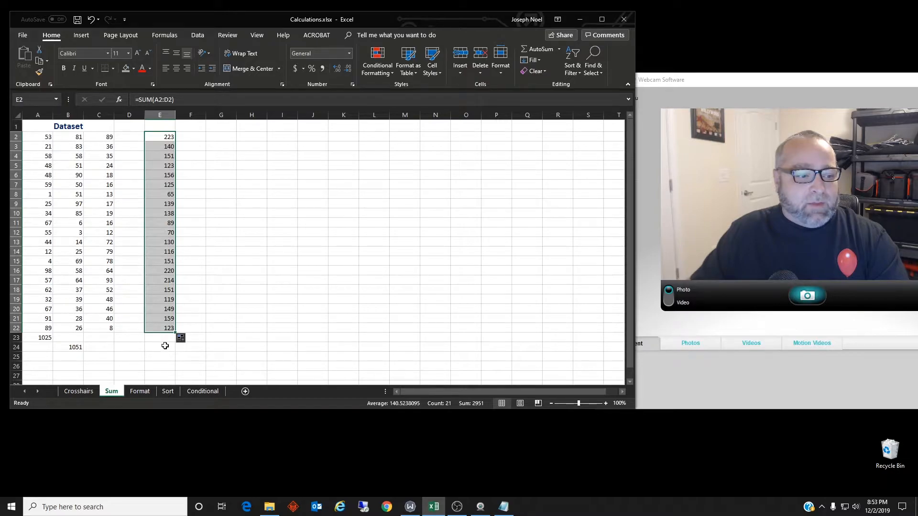
- Total the row sums of column E in cell E24 with AutoSum
click(165, 345)
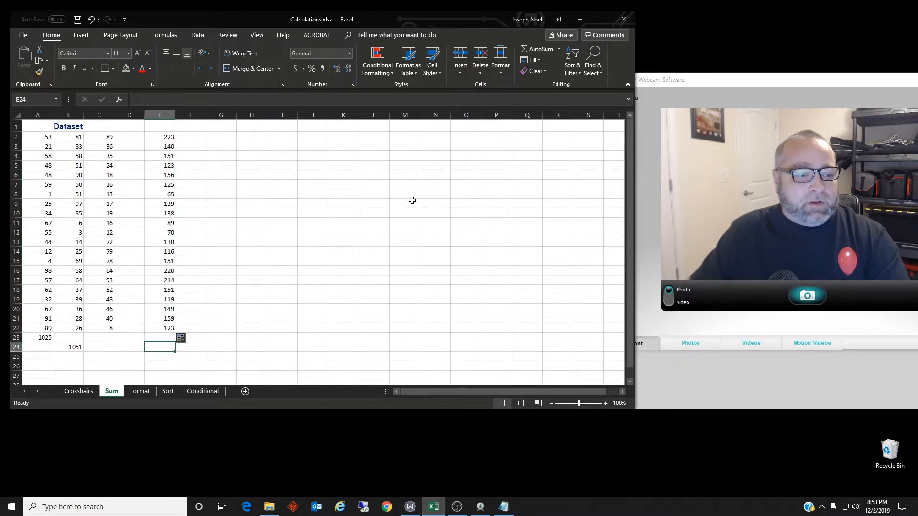
click(536, 49)
key(Return)
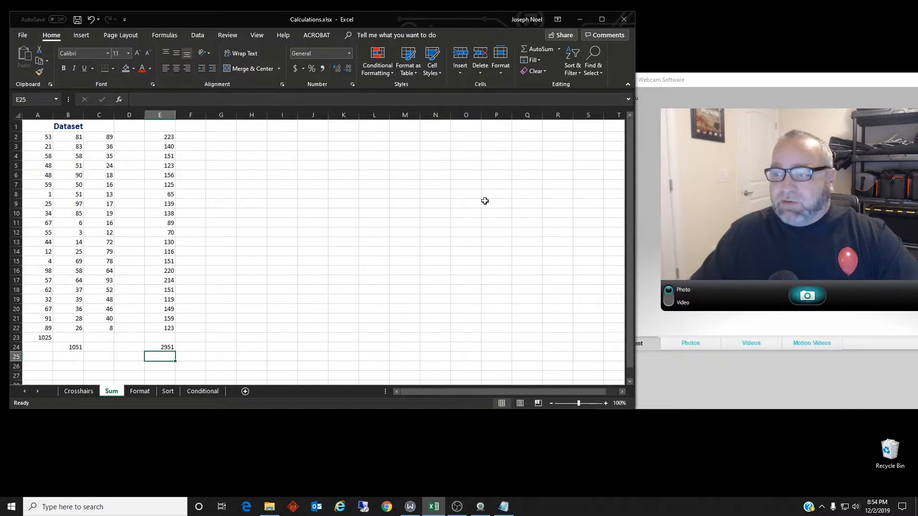
- On the Format sheet, select all cells and autofit the column widths to their contents
click(142, 393)
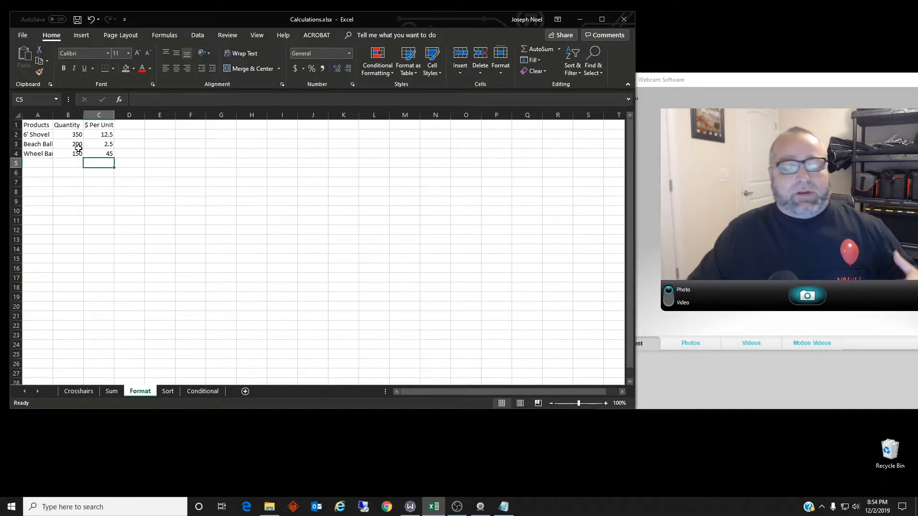
click(38, 125)
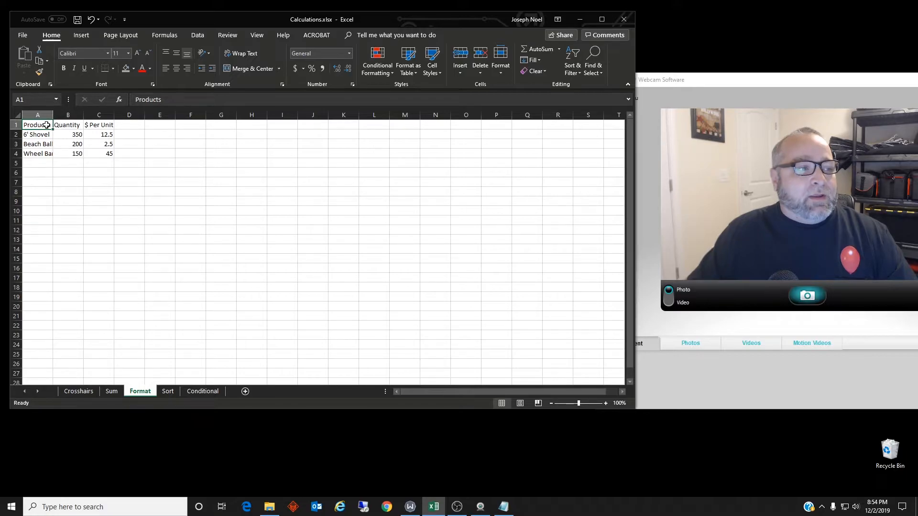
drag(53, 125, 107, 126)
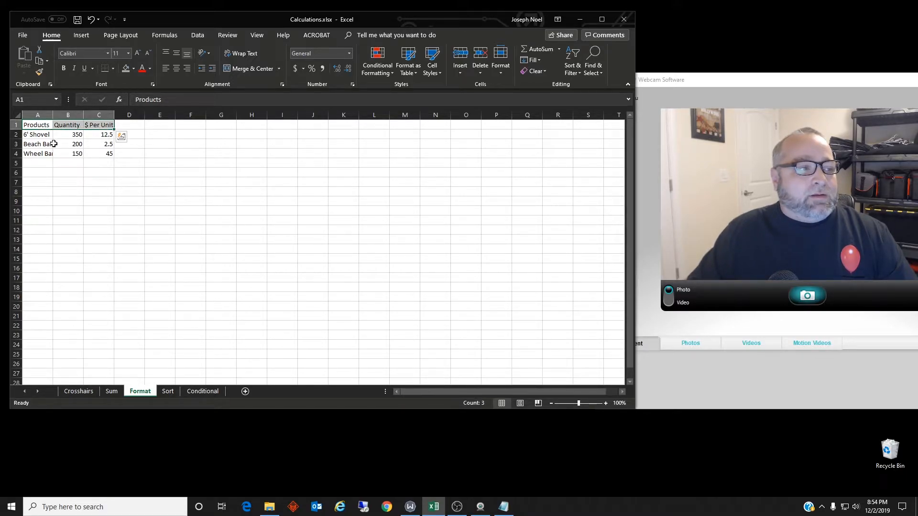
click(19, 117)
drag(54, 115, 54, 116)
double_click(54, 116)
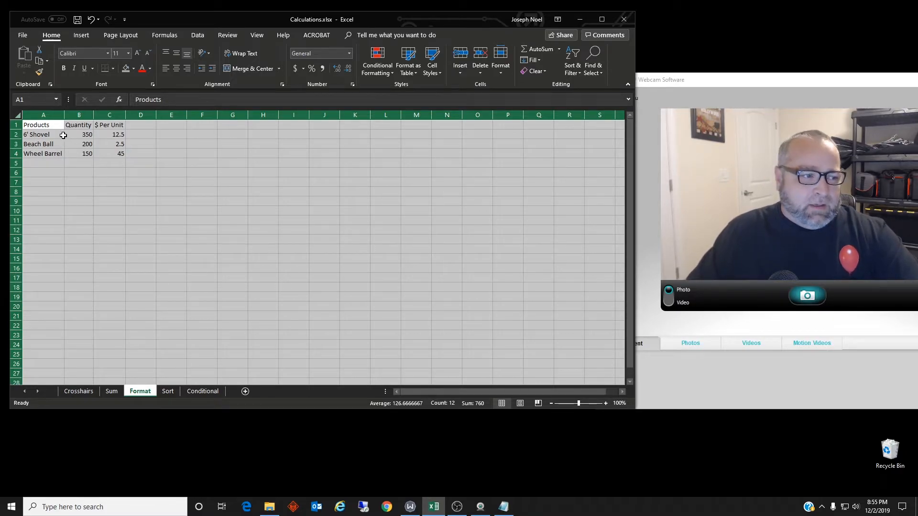
- Fill the header cells A1:C1 of the product table with a gray background color
click(58, 173)
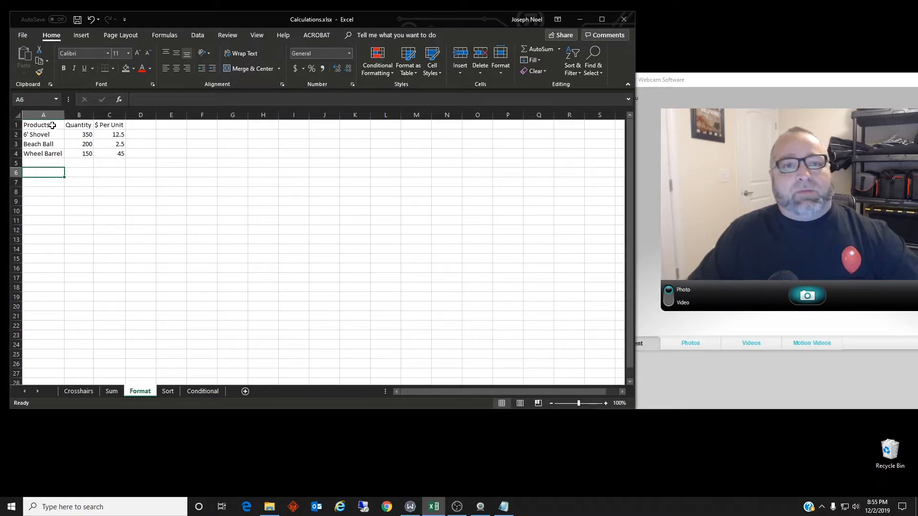
drag(53, 126, 114, 126)
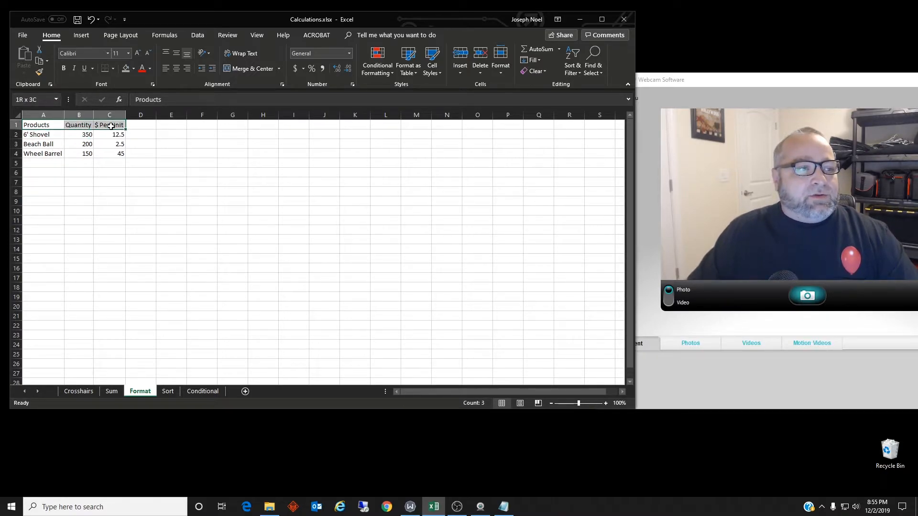
click(132, 70)
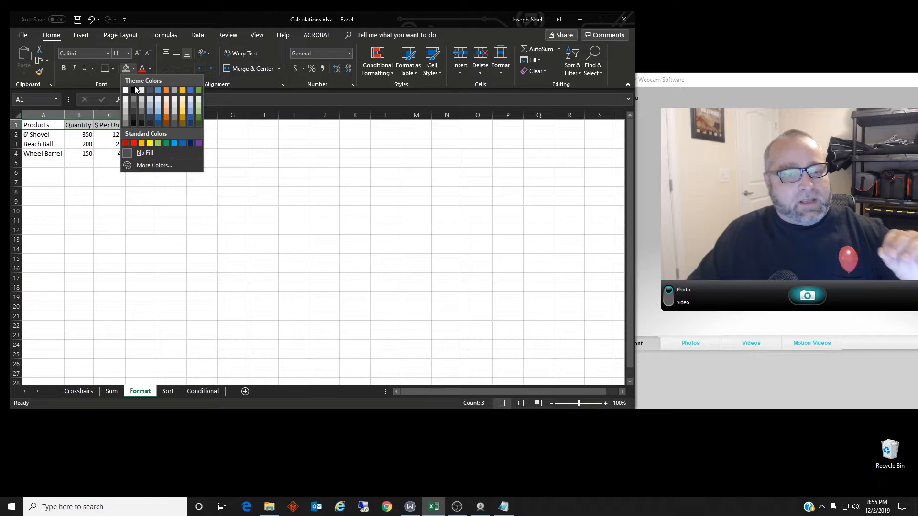
click(126, 112)
click(121, 163)
- Apply all borders to the product table in A1:C4
drag(43, 125, 115, 154)
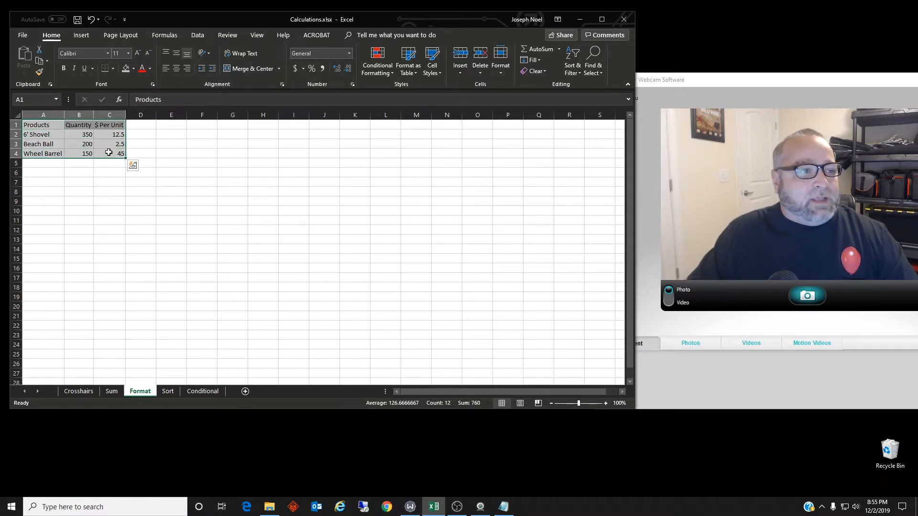
click(113, 69)
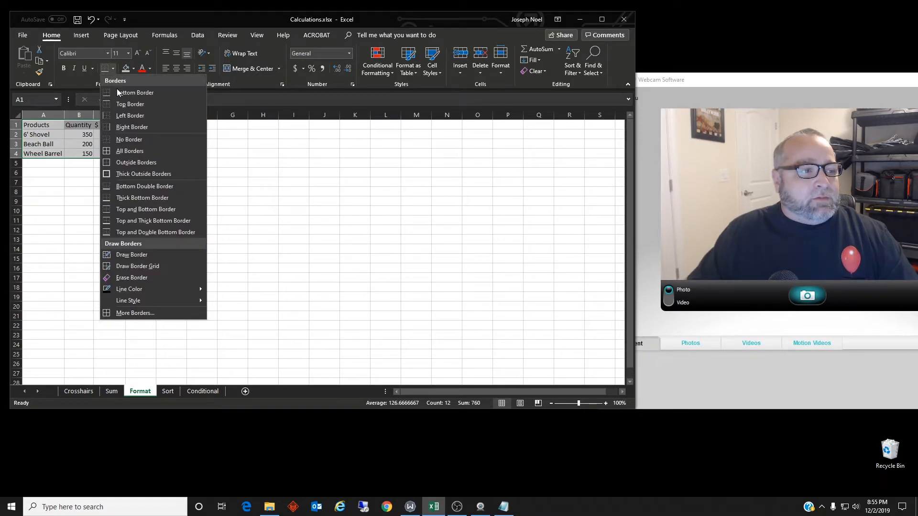
click(130, 152)
click(107, 182)
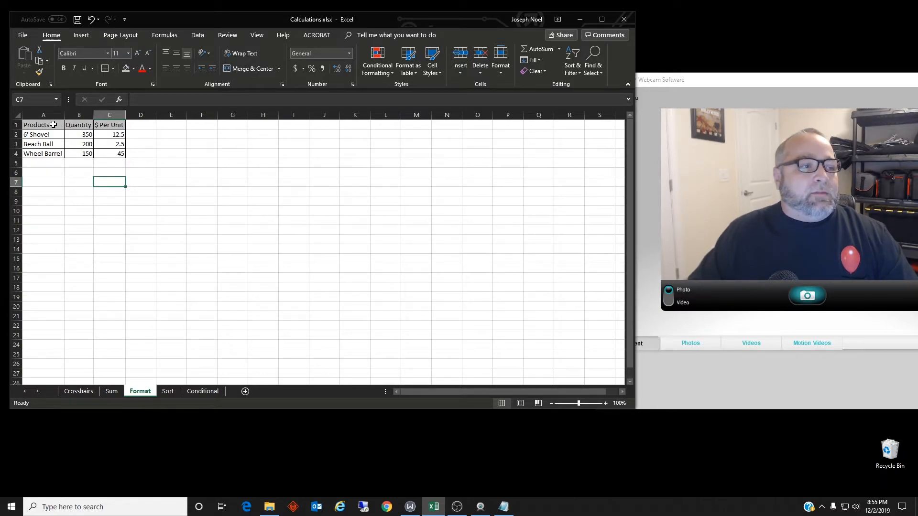
- Set the header cells A1:C1 to font size 14 and autofit columns A to C to their contents
drag(50, 124, 102, 123)
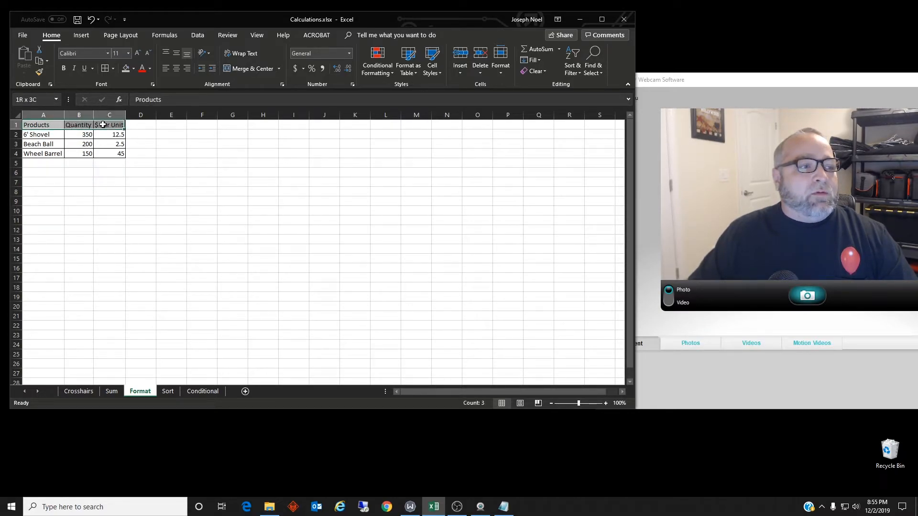
click(128, 53)
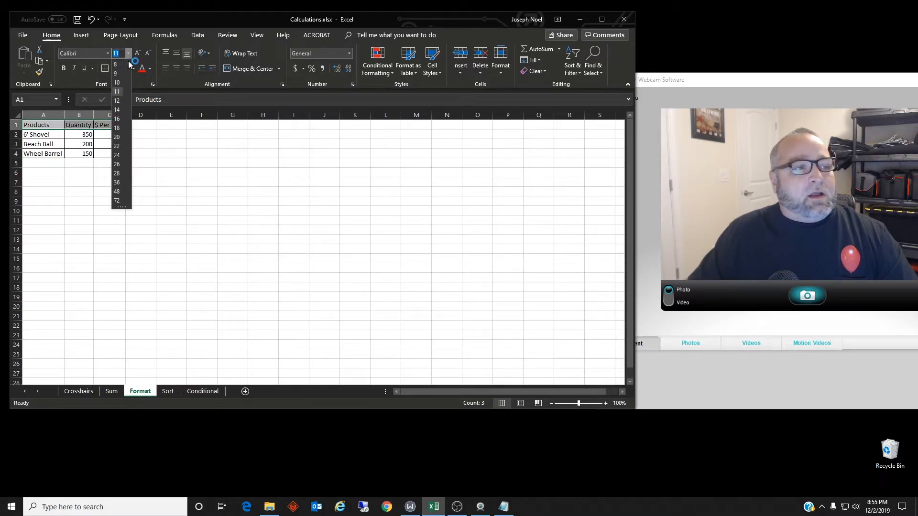
click(117, 109)
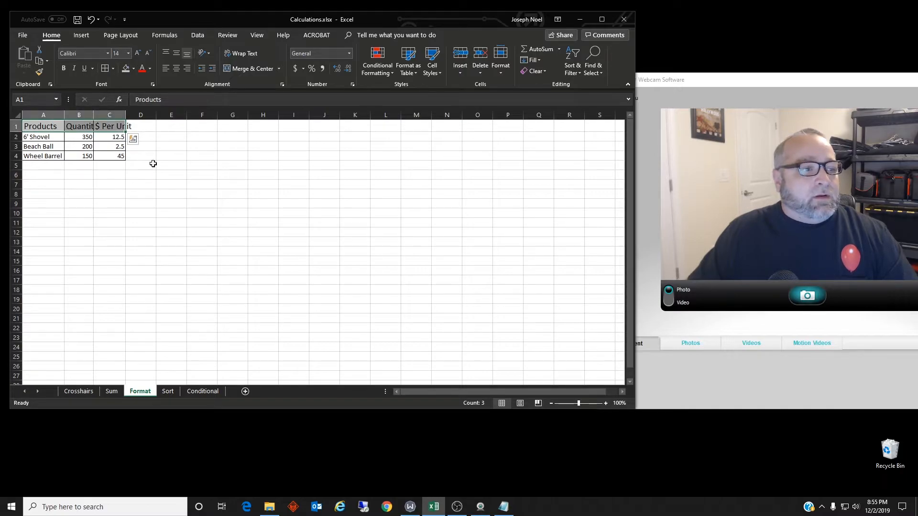
drag(46, 114, 110, 115)
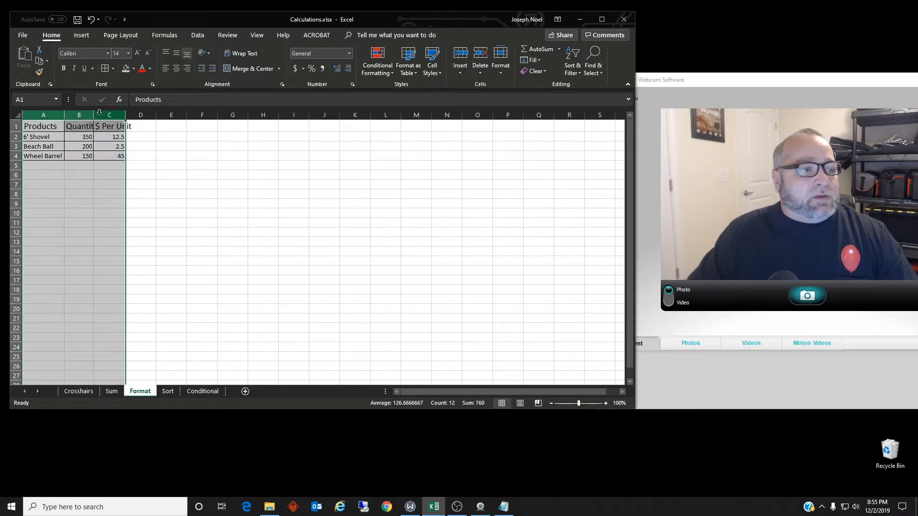
double_click(94, 115)
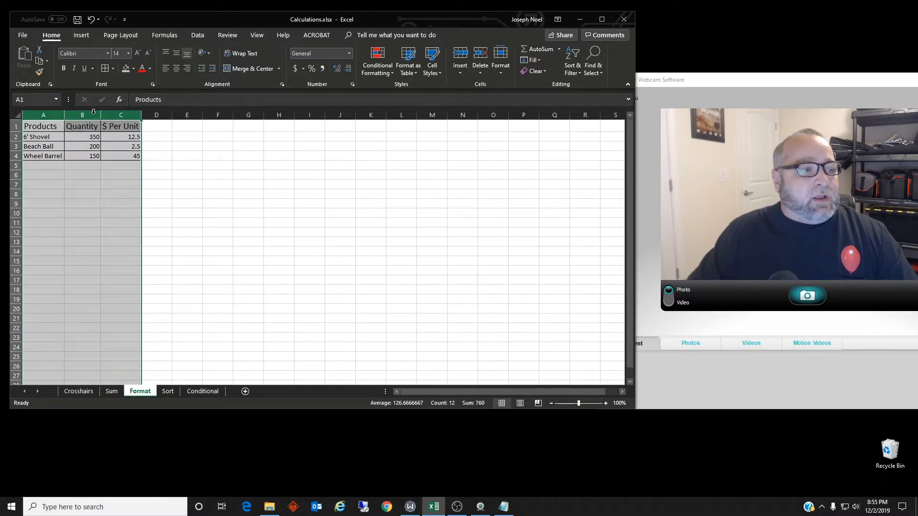
click(78, 183)
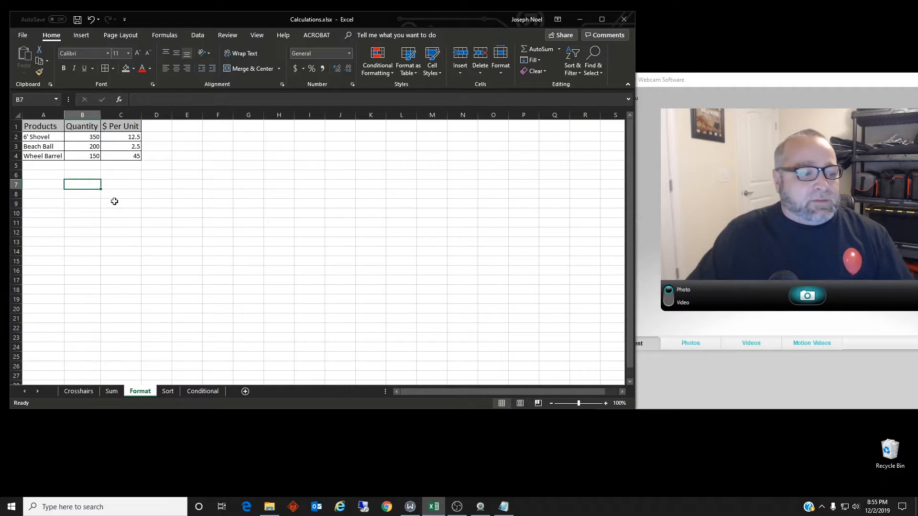
- Make the Beach Ball's unit price in cell C3 red and bold
click(124, 148)
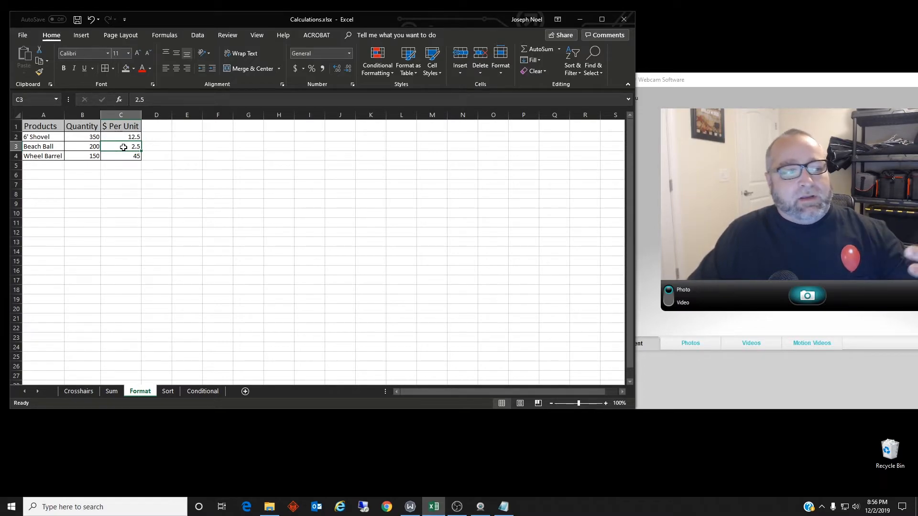
click(144, 71)
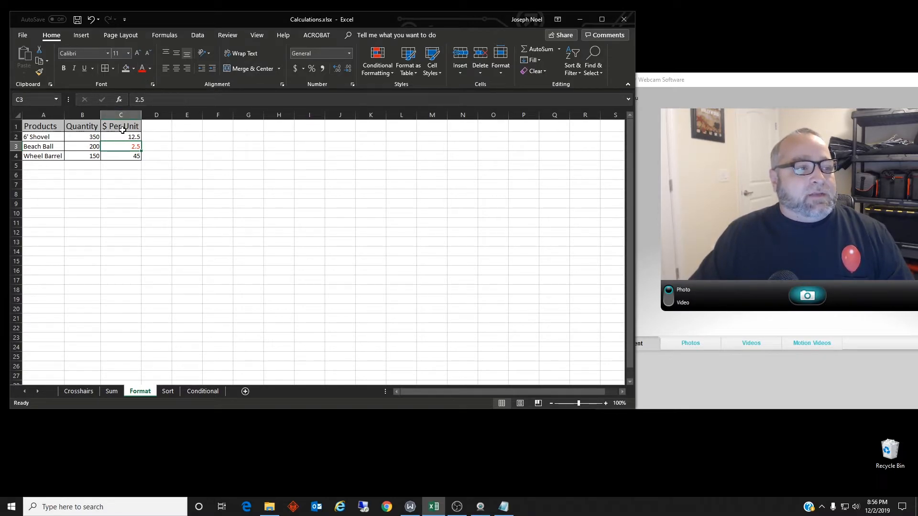
click(63, 69)
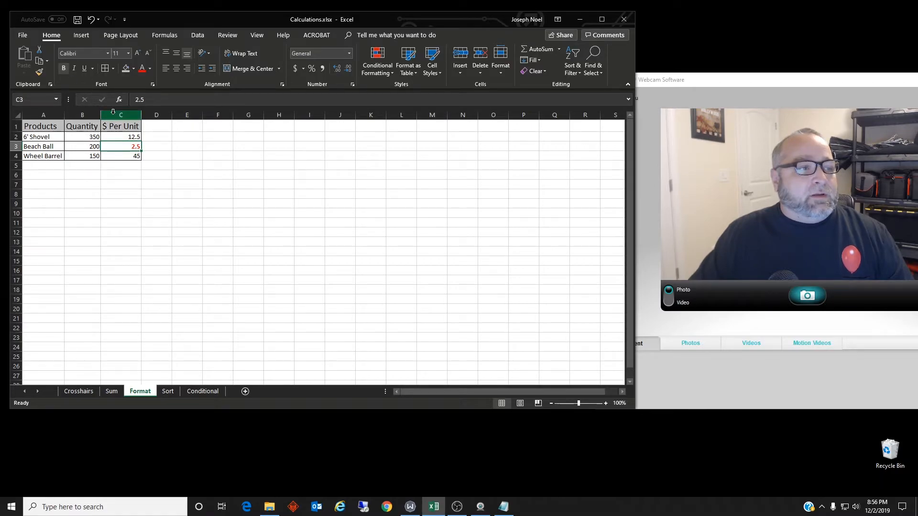
click(169, 139)
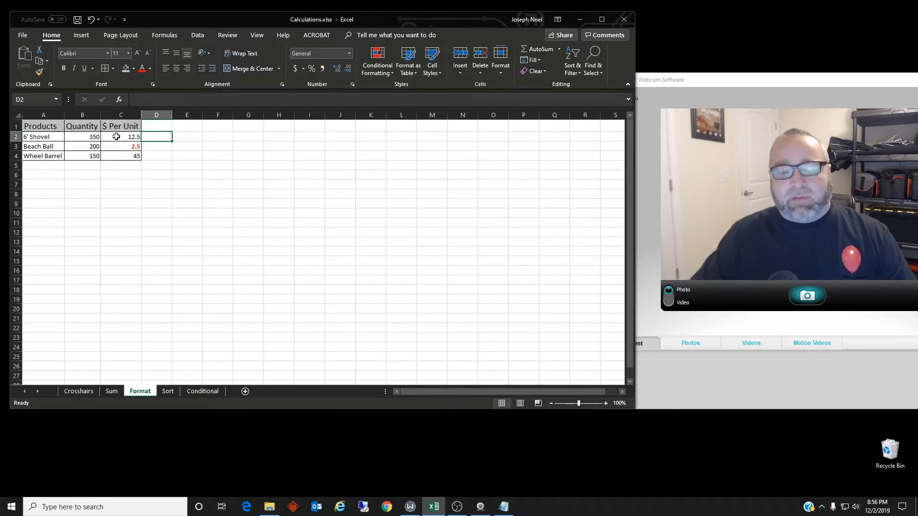
- On the Sort sheet, sort the Inventory range A2:C23 by the 1/1/2020 column's cell values from largest to smallest
click(169, 391)
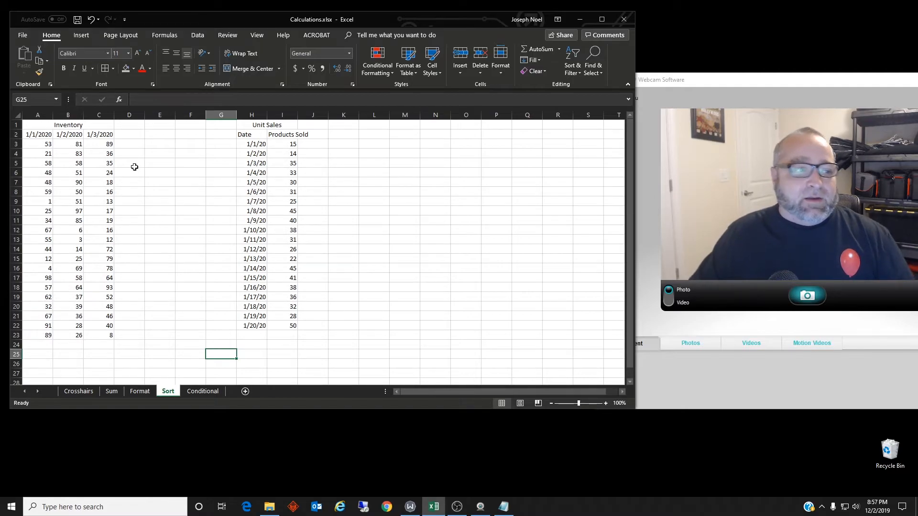
click(60, 126)
drag(40, 136, 98, 336)
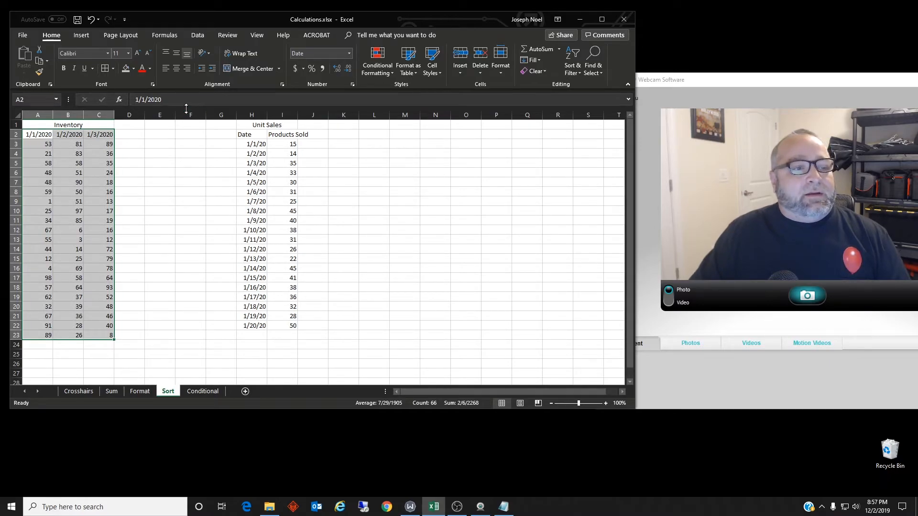
click(197, 34)
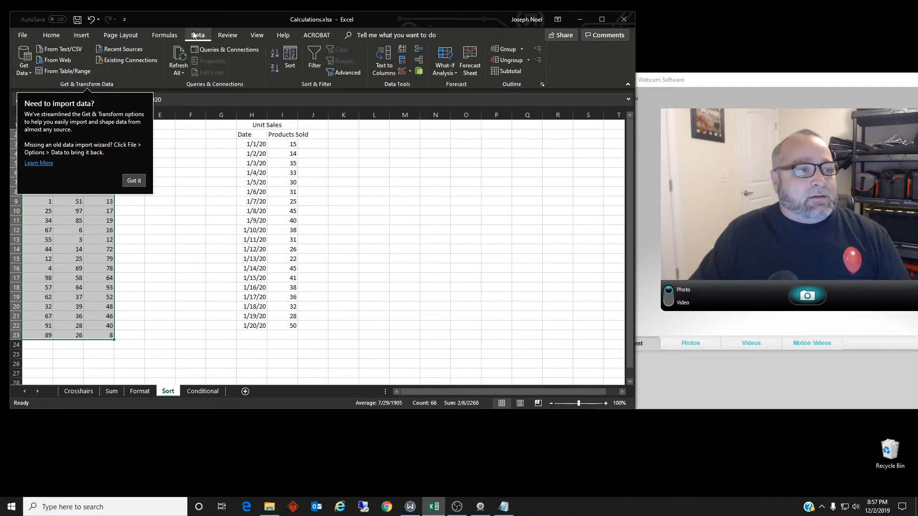
click(288, 67)
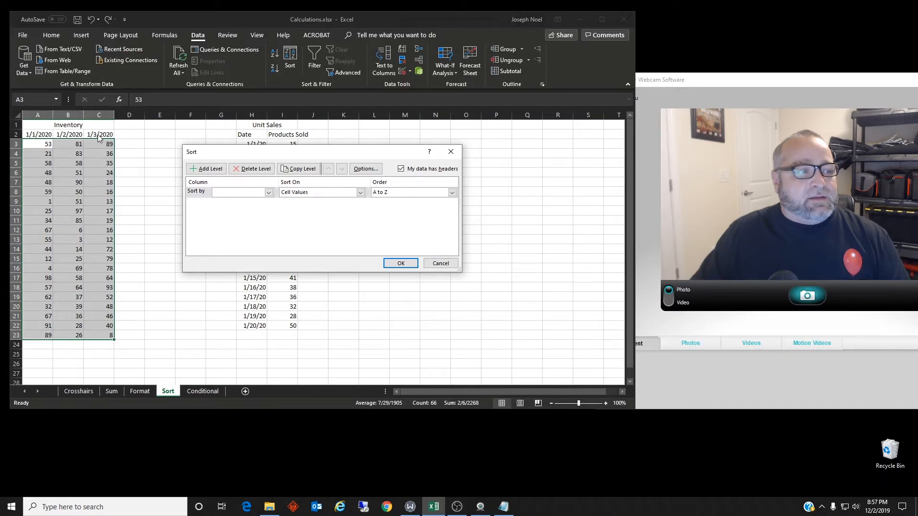
click(269, 193)
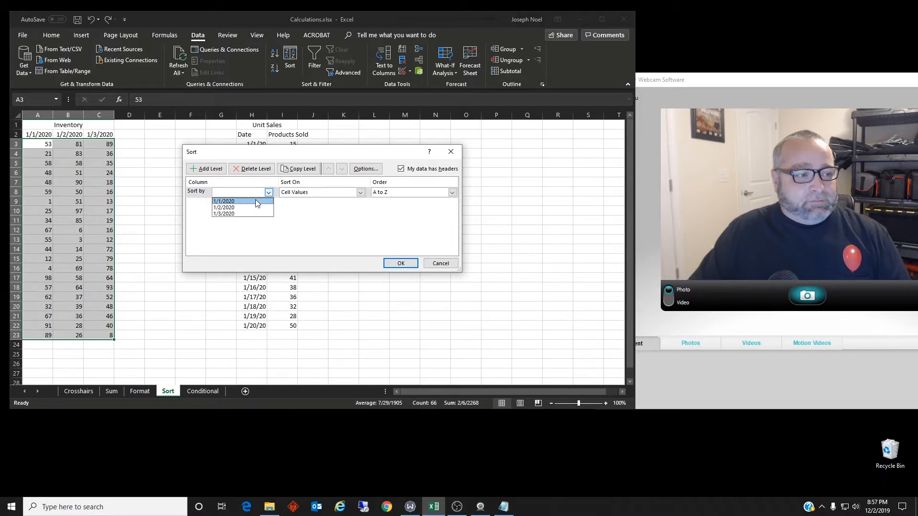
click(256, 200)
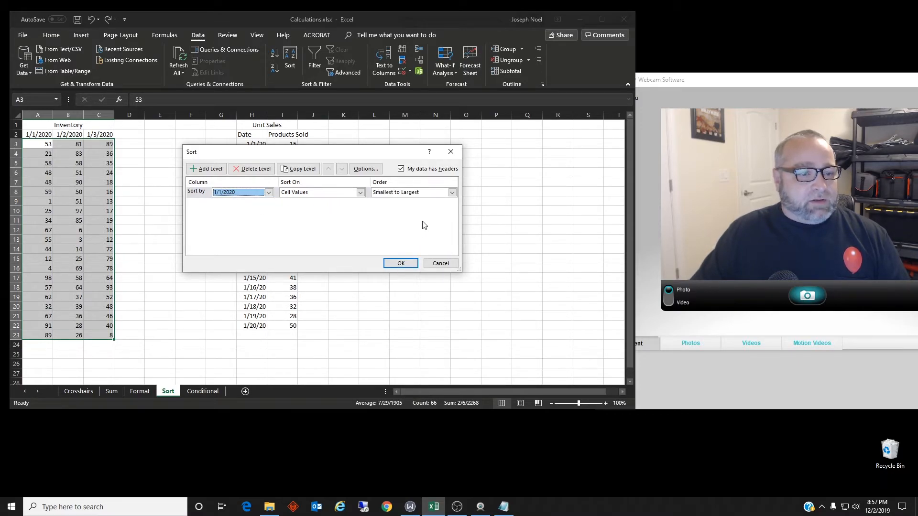
click(452, 192)
click(423, 207)
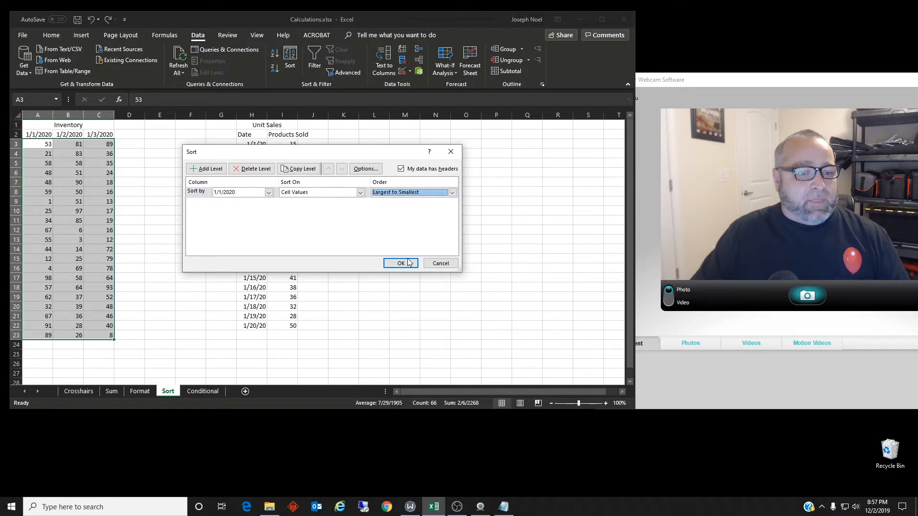
click(409, 263)
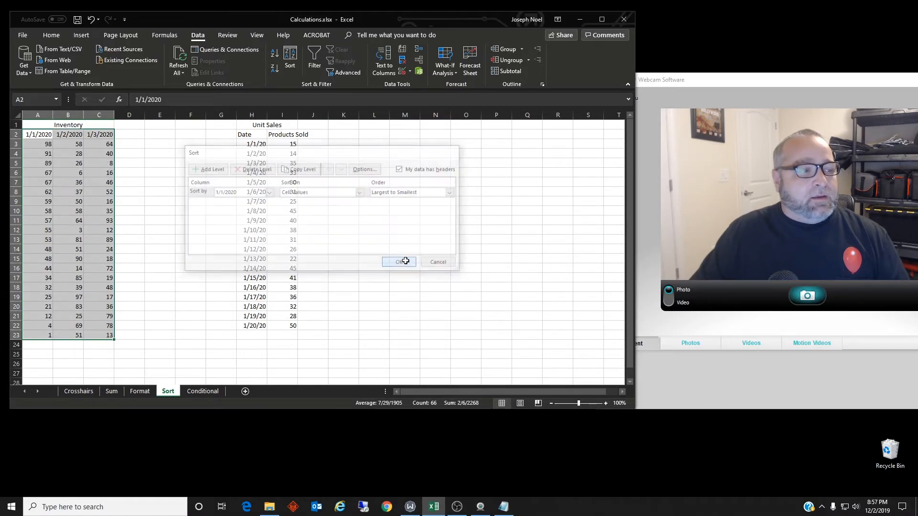
- Examine the order of the values in each Inventory column and across the whole range A2:C23
click(36, 145)
drag(37, 142, 38, 336)
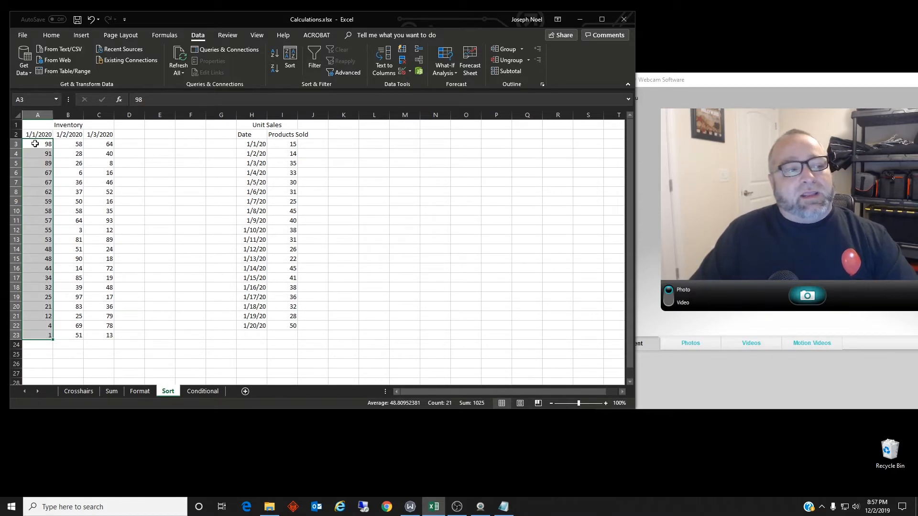
drag(66, 135, 86, 348)
drag(100, 134, 117, 341)
drag(36, 137, 121, 347)
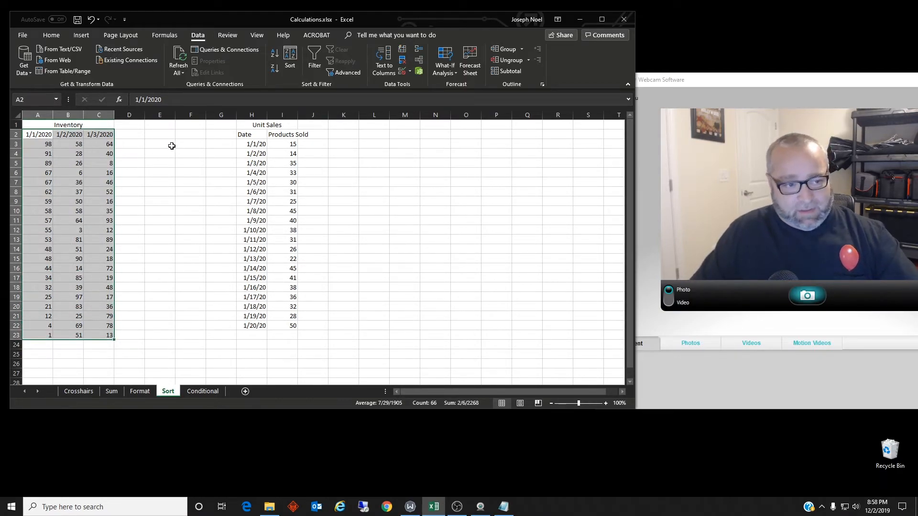
- Autofit column I and sort the Unit Sales range H2:I22 by Products Sold from largest to smallest
double_click(299, 115)
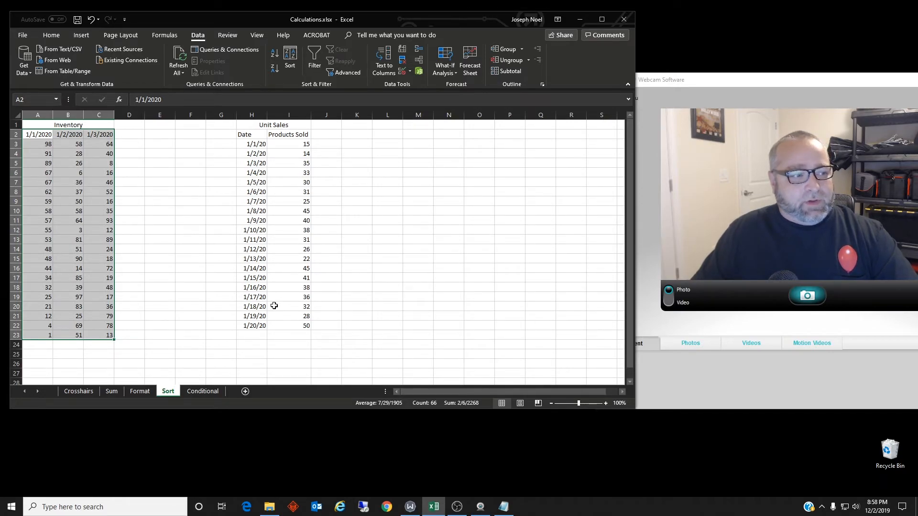
click(257, 144)
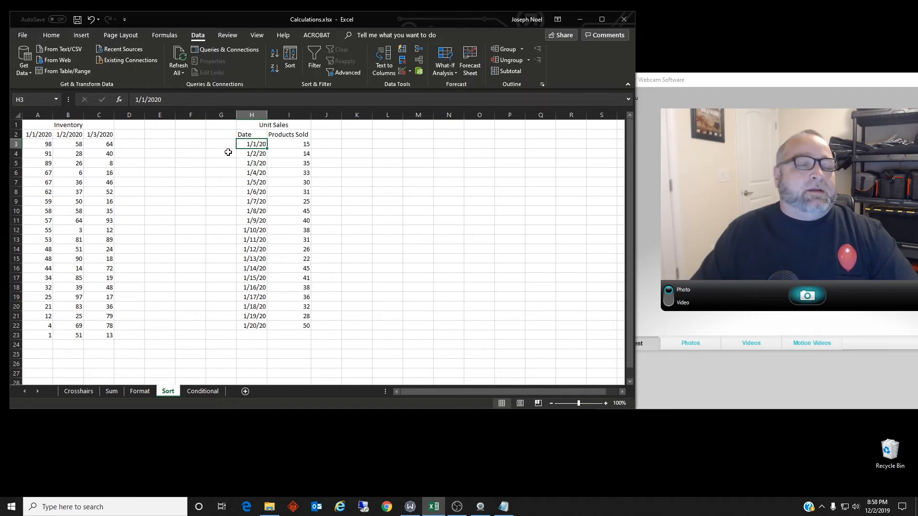
click(253, 136)
drag(277, 141, 302, 329)
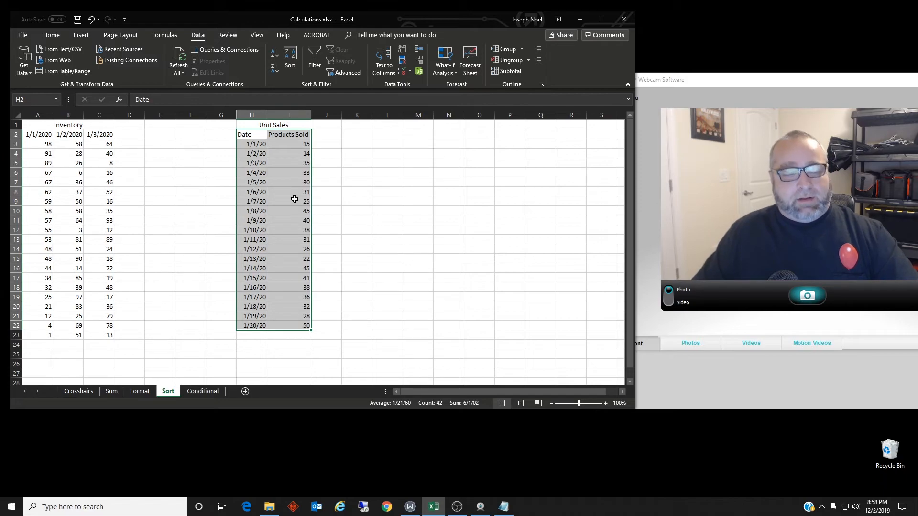
click(290, 67)
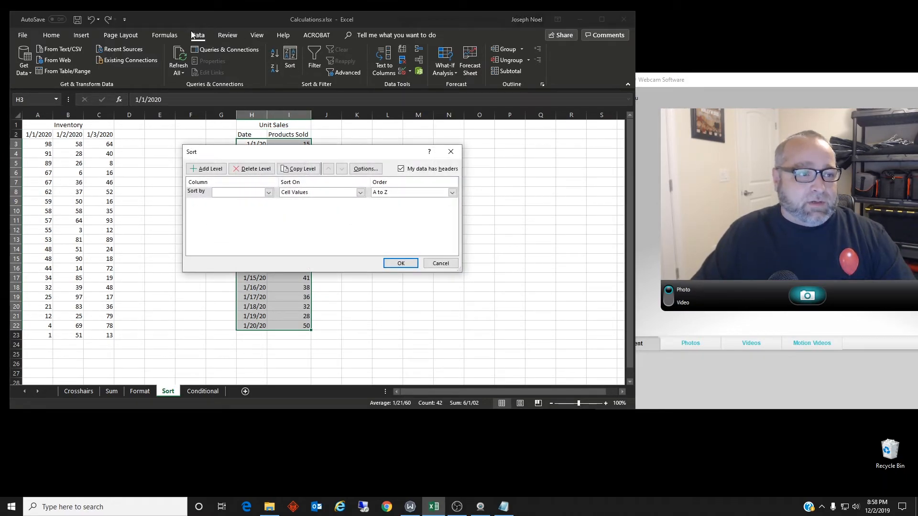
click(268, 192)
click(258, 208)
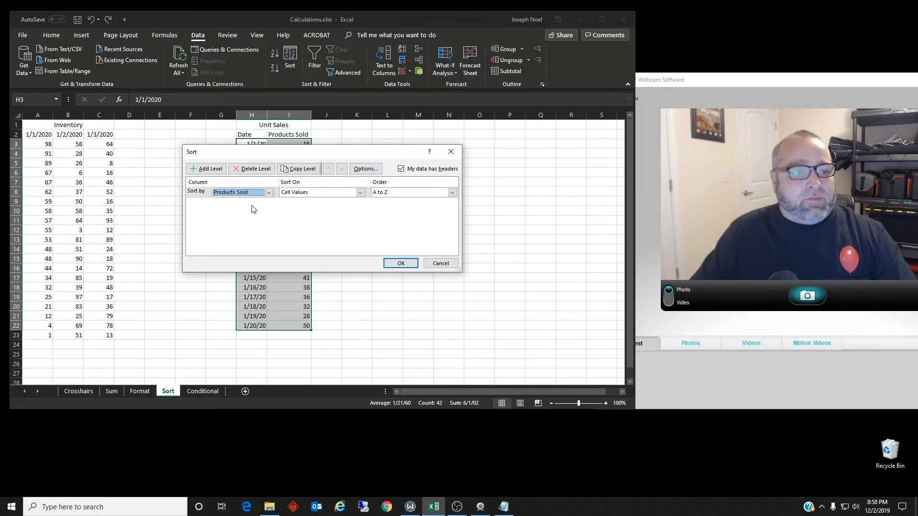
click(452, 192)
click(430, 208)
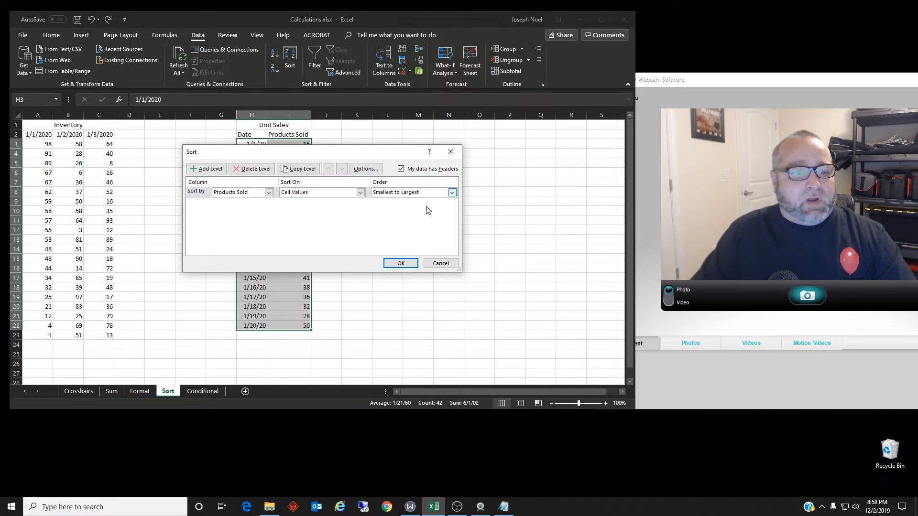
click(400, 264)
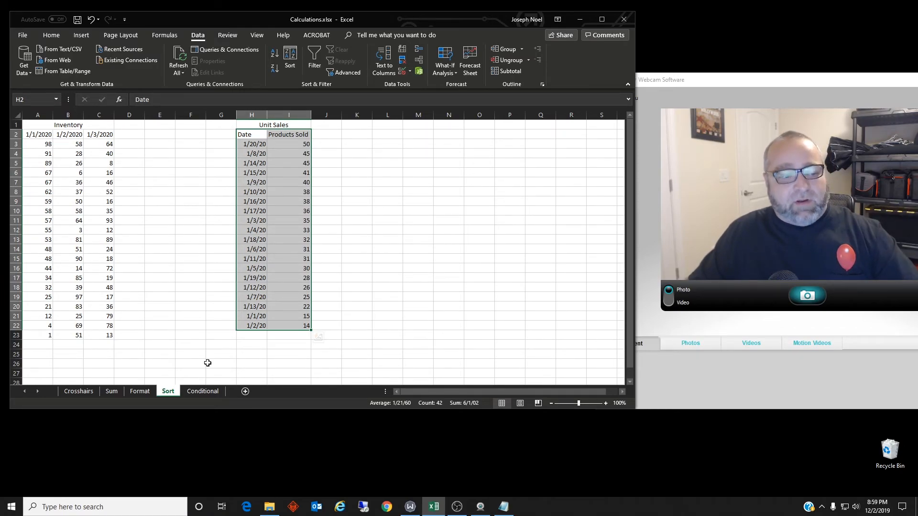
- On the Conditional sheet, add a conditional format to B3:B22 giving values greater than 35 Light Red Fill with Dark Red Text
click(208, 392)
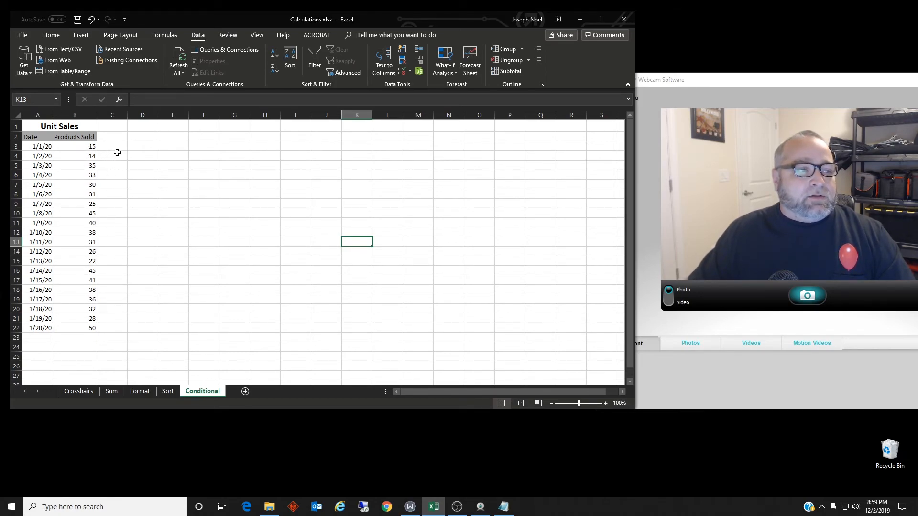
drag(92, 146, 84, 328)
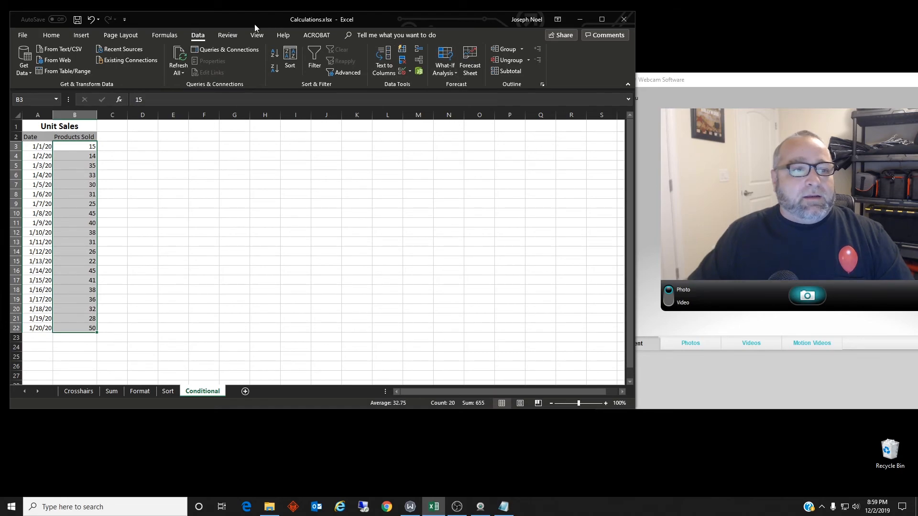
click(51, 35)
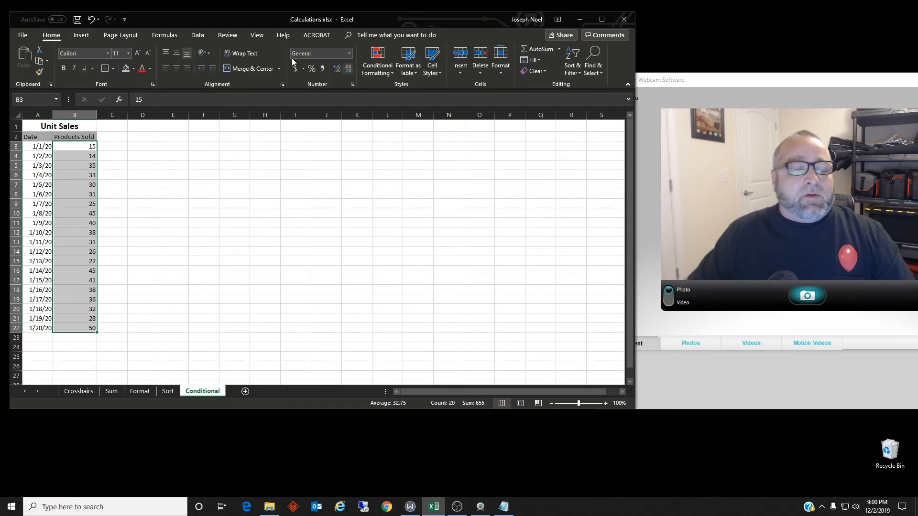
click(378, 71)
mouse_move(389, 91)
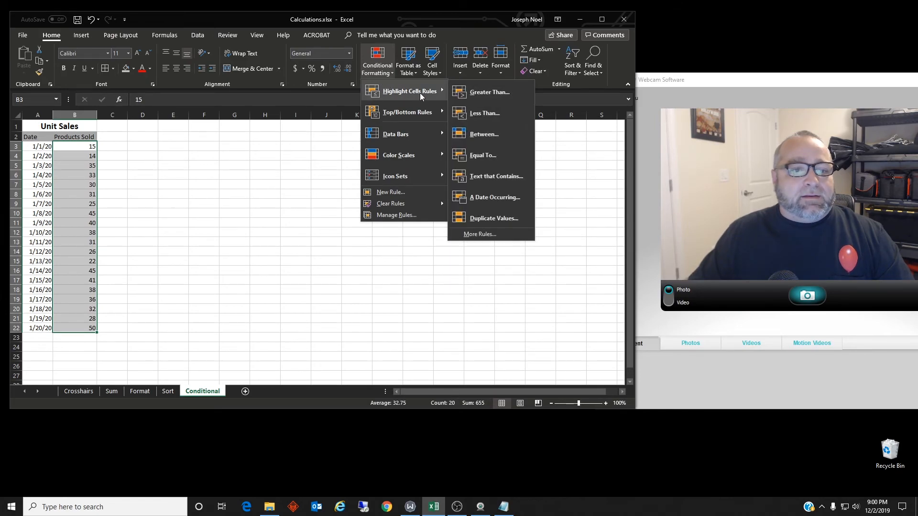
click(476, 92)
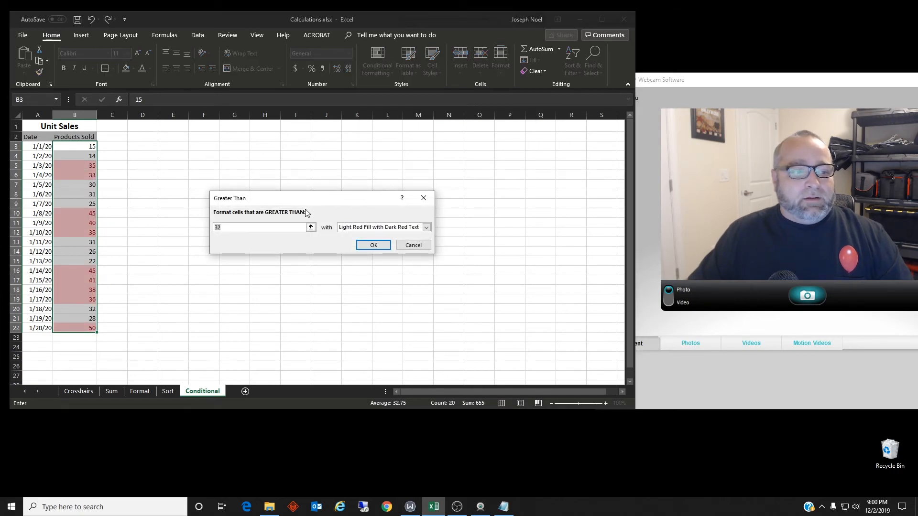
text(35)
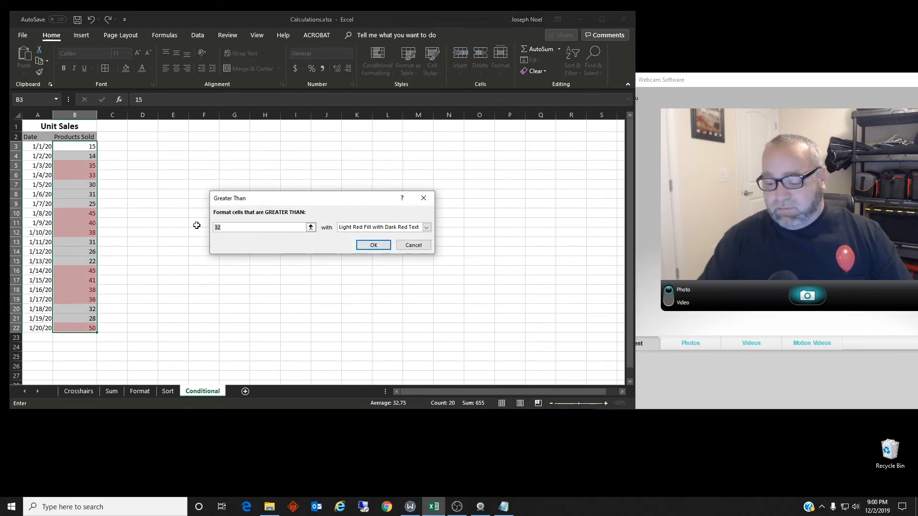
click(371, 245)
click(143, 213)
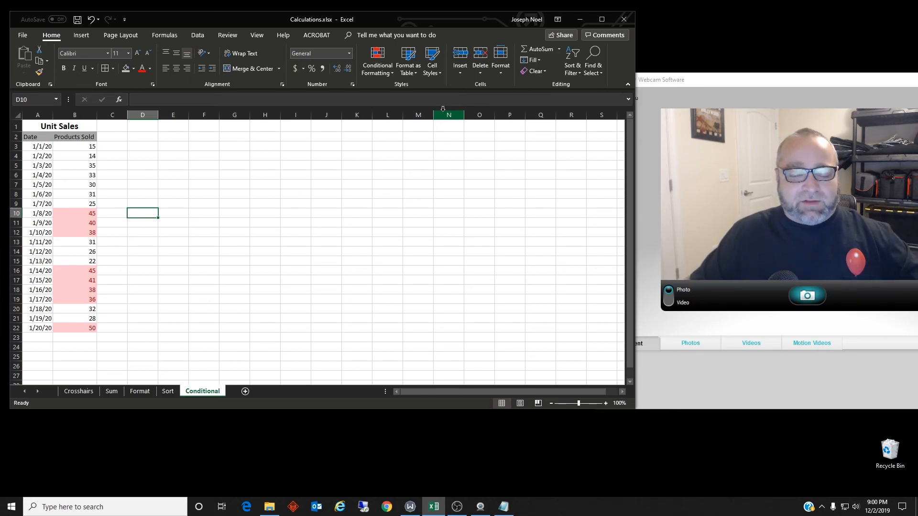
click(391, 72)
mouse_move(424, 99)
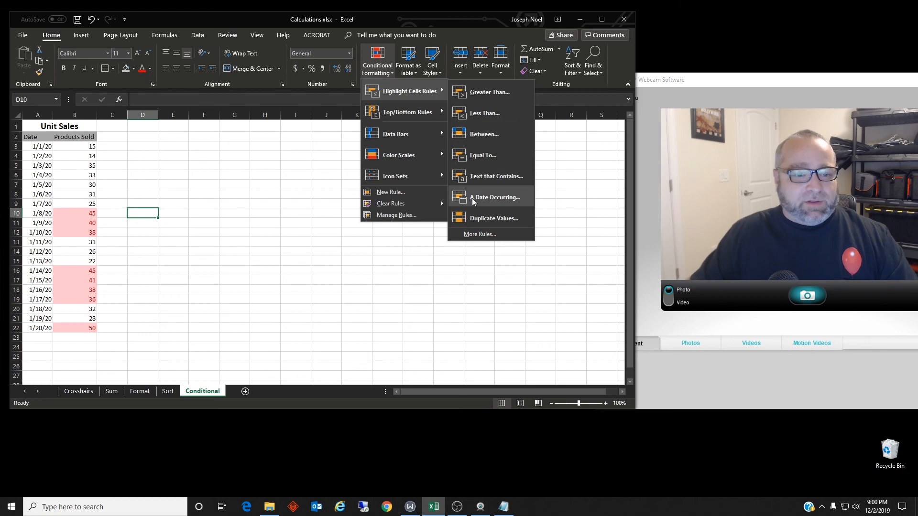
click(205, 176)
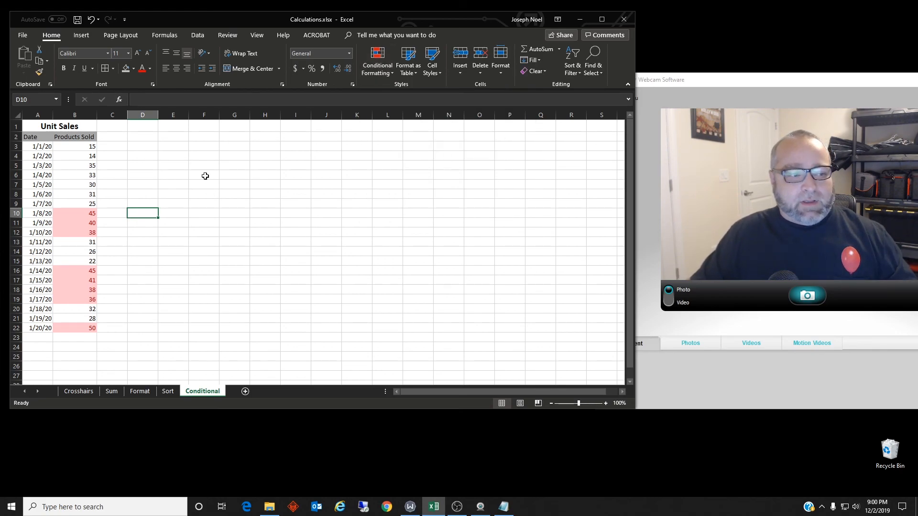